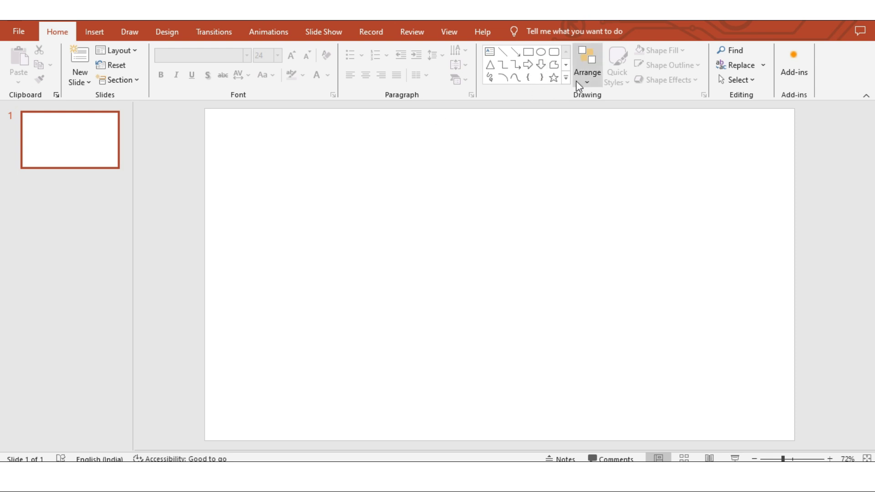
Draw a blue parallelogram on the slide and move it up and to the left.
left_click(566, 78)
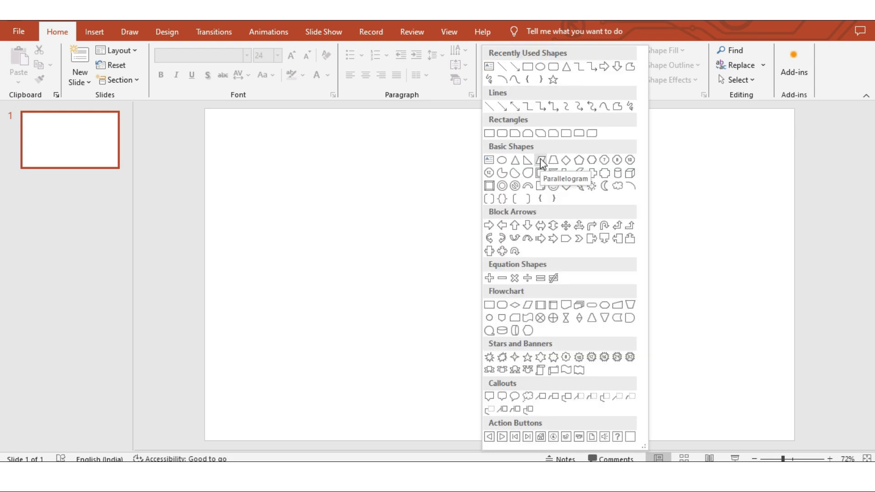
left_click(528, 305)
mouse_move(287, 199)
left_mouse_down()
mouse_move(580, 335)
mouse_move(579, 323)
left_mouse_up()
mouse_move(456, 261)
left_mouse_down()
mouse_move(417, 250)
mouse_move(484, 240)
mouse_move(353, 363)
left_mouse_up()
Duplicate the parallelogram, flatten one copy into a 2.17 cm base strip, and place another copy to the right.
key("ctrl+d")
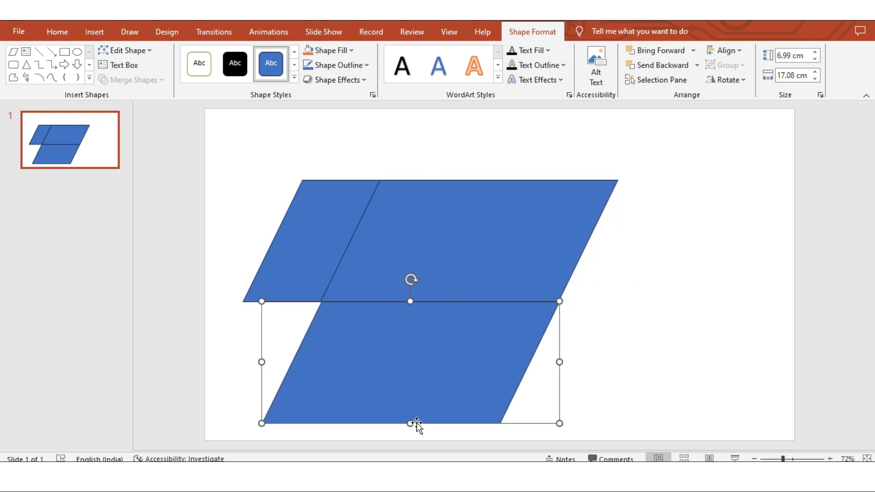
mouse_move(414, 424)
left_mouse_down()
mouse_move(432, 339)
mouse_move(454, 325)
left_mouse_up()
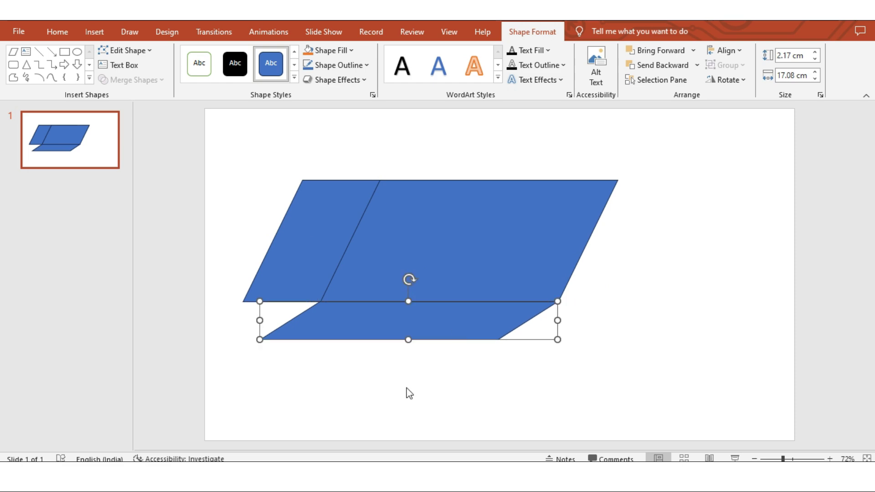
mouse_move(321, 262)
left_mouse_down()
mouse_move(478, 253)
mouse_move(352, 266)
left_mouse_up()
left_click_drag(364, 321, 337, 323)
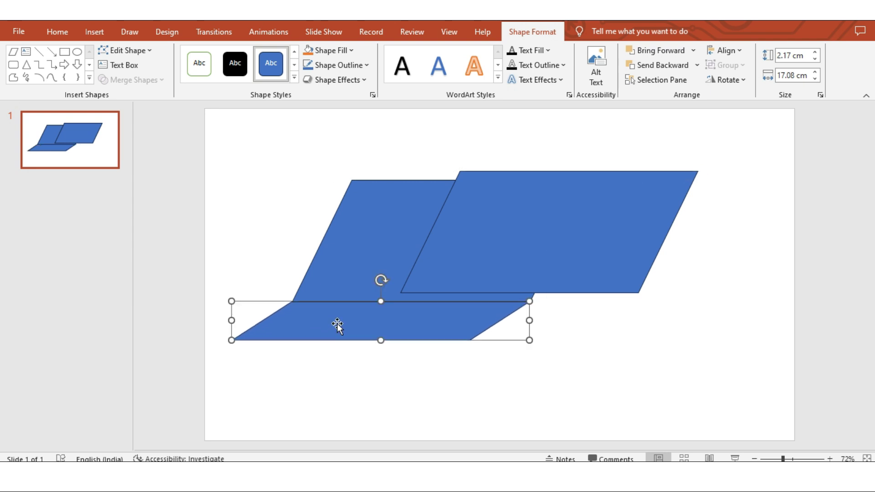
Duplicate the base strip, rotate it 90° right, flip it horizontally, and shorten it to the base corner.
left_click(728, 80)
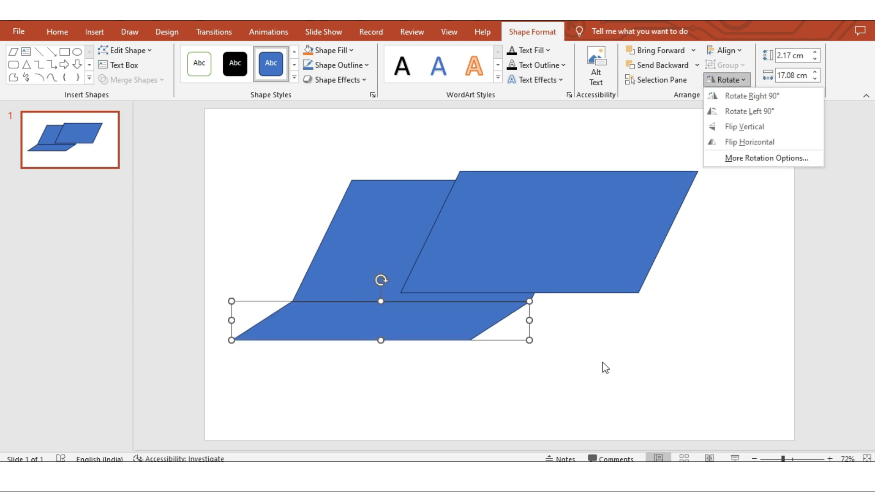
left_click(390, 350)
key("ctrl+d")
left_click(732, 79)
left_click(749, 96)
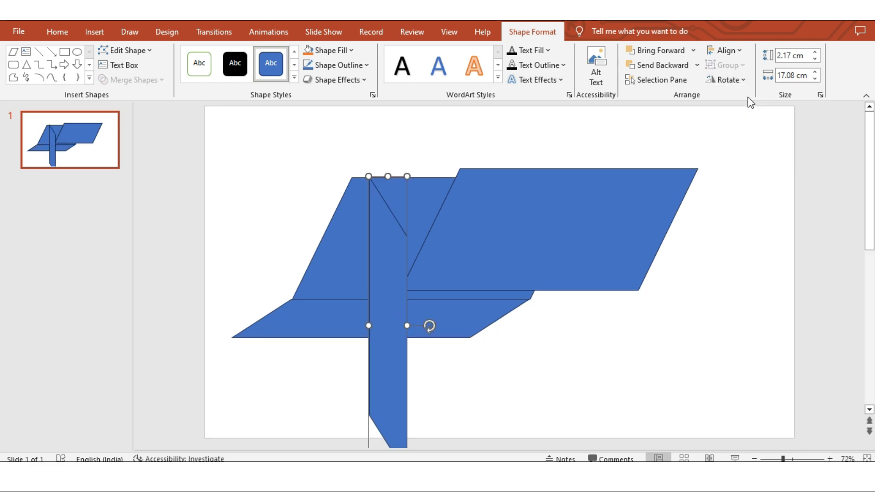
left_click(745, 84)
left_click(751, 139)
left_click_drag(382, 311, 296, 247)
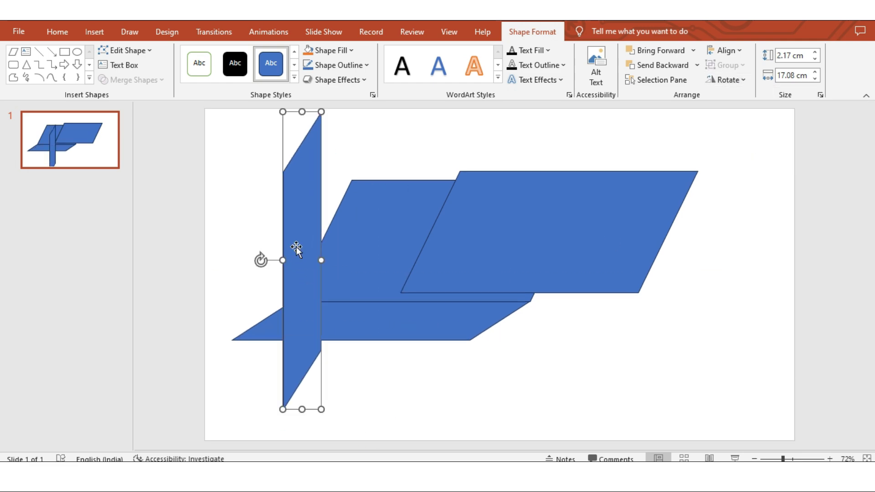
mouse_move(300, 128)
left_mouse_down()
mouse_move(272, 244)
mouse_move(256, 227)
left_mouse_up()
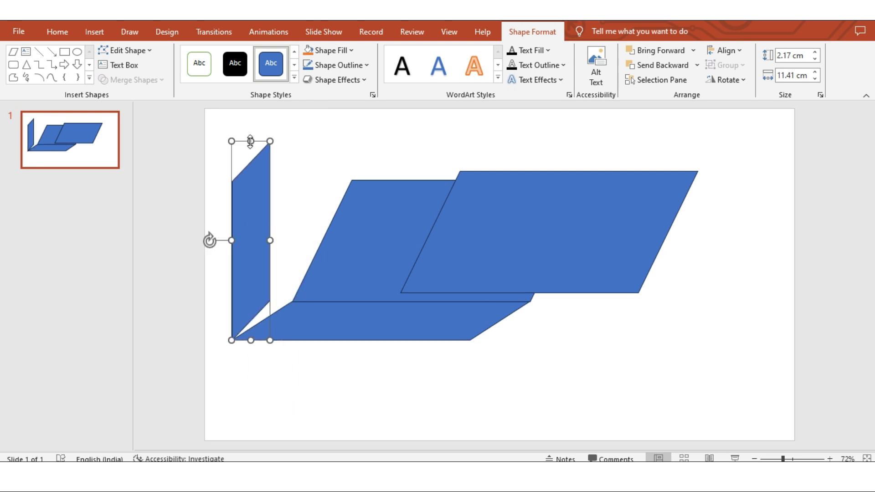
left_click_drag(250, 142, 250, 153)
Tilt the strip to about 296° and fit it in place as the slanted left side panel.
left_click(728, 80)
left_click(763, 159)
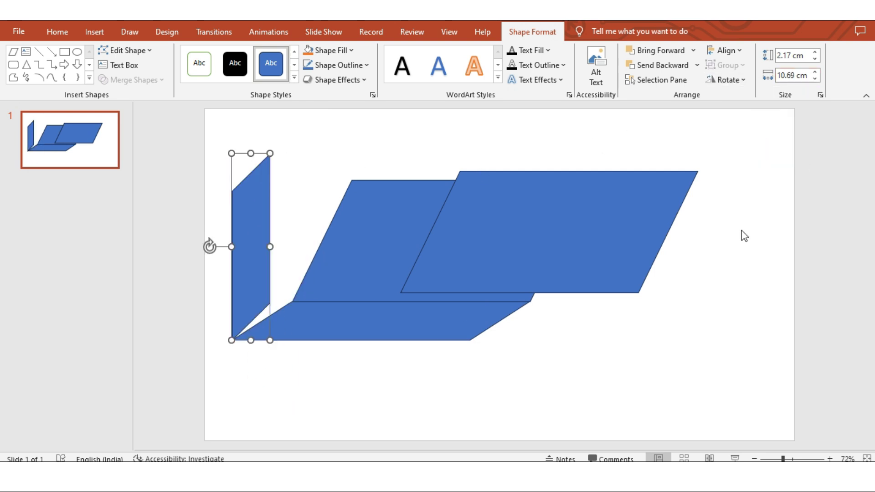
left_click(847, 238)
left_click(847, 238)
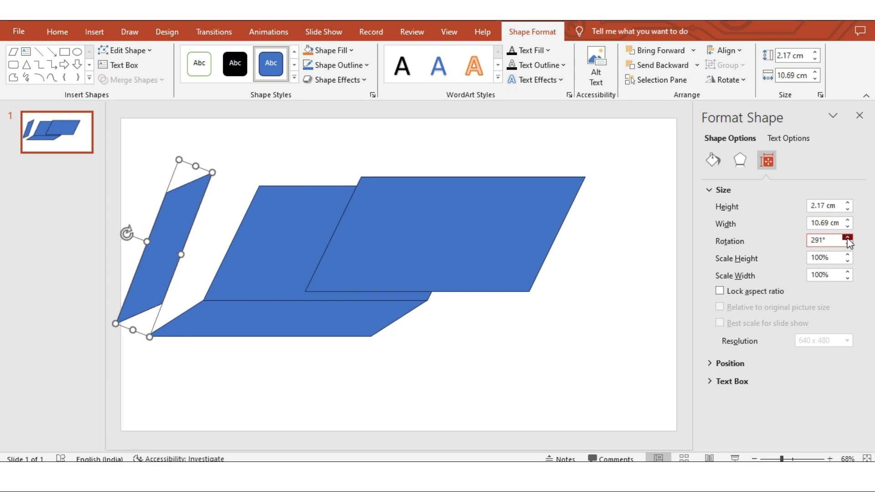
left_click_drag(156, 269, 197, 273)
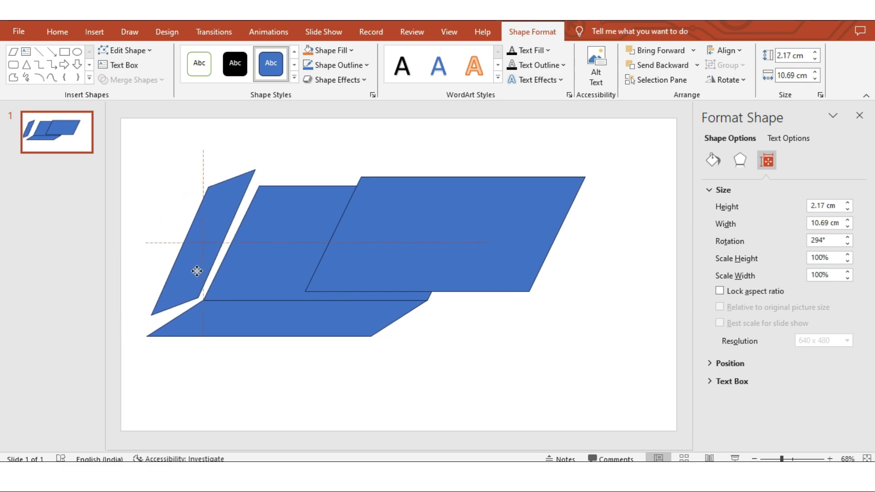
left_click_drag(231, 178, 228, 175)
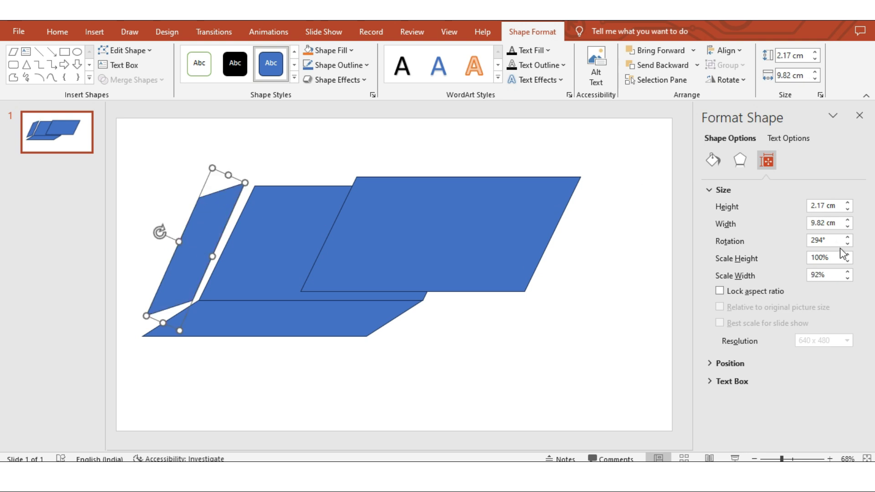
left_click_drag(198, 268, 202, 268)
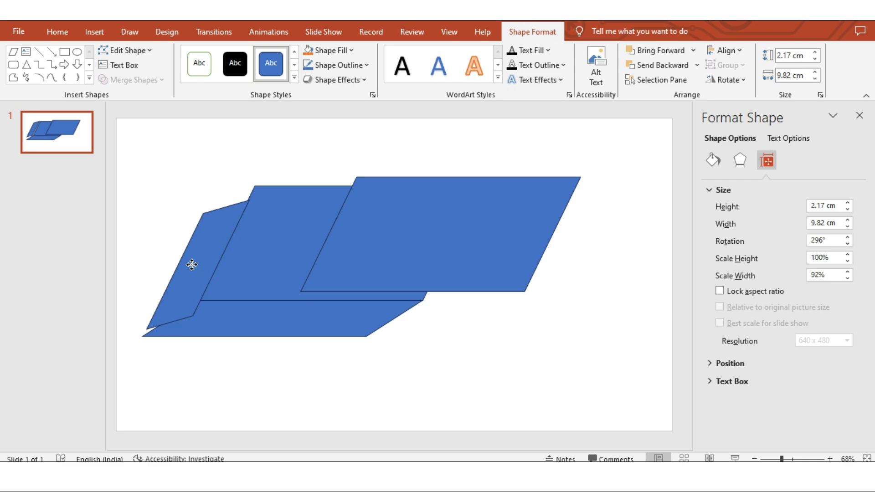
left_click_drag(202, 247, 204, 259)
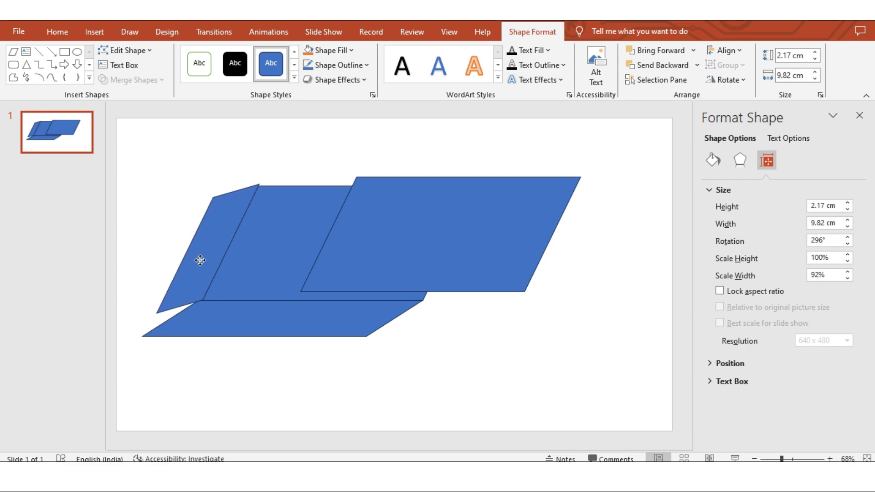
left_click_drag(168, 320, 160, 346)
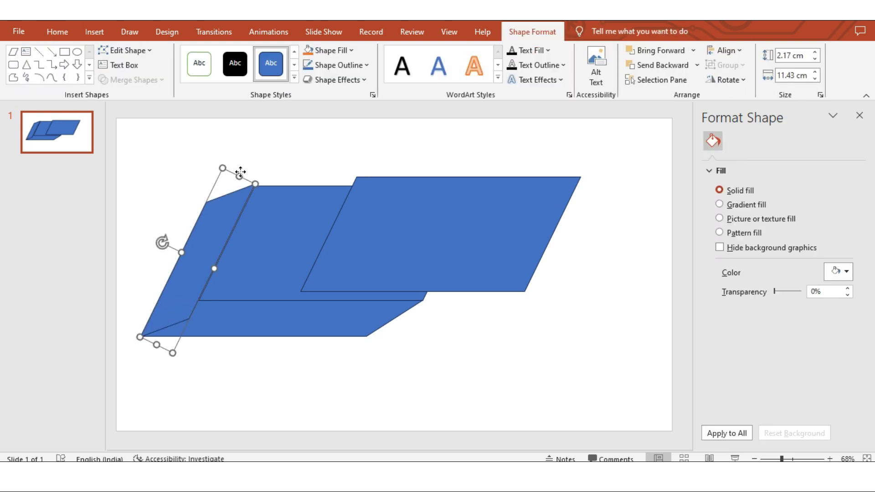
Lengthen the left side face and adjust its lower inner corner with Edit Points.
left_click_drag(239, 176, 236, 179)
left_click(141, 50)
left_click(130, 78)
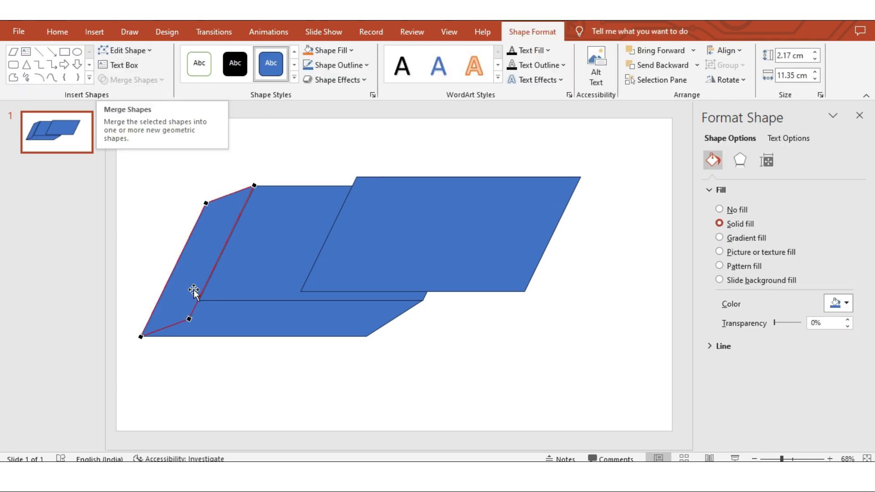
left_click_drag(189, 318, 197, 301)
left_click(220, 367)
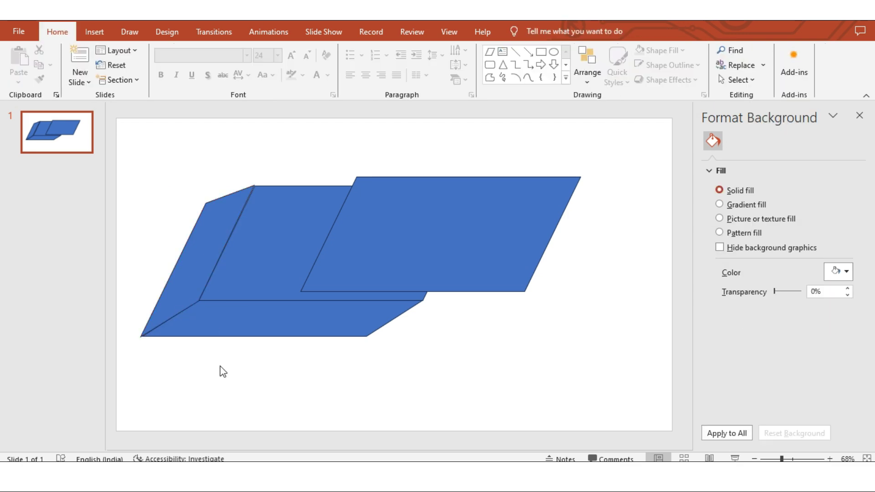
left_click(219, 239)
left_click(125, 51)
left_click(137, 82)
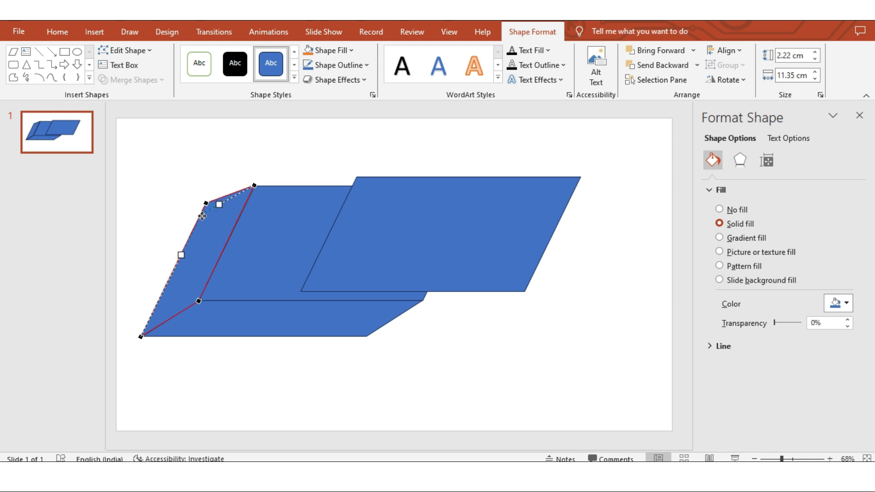
left_click(196, 208)
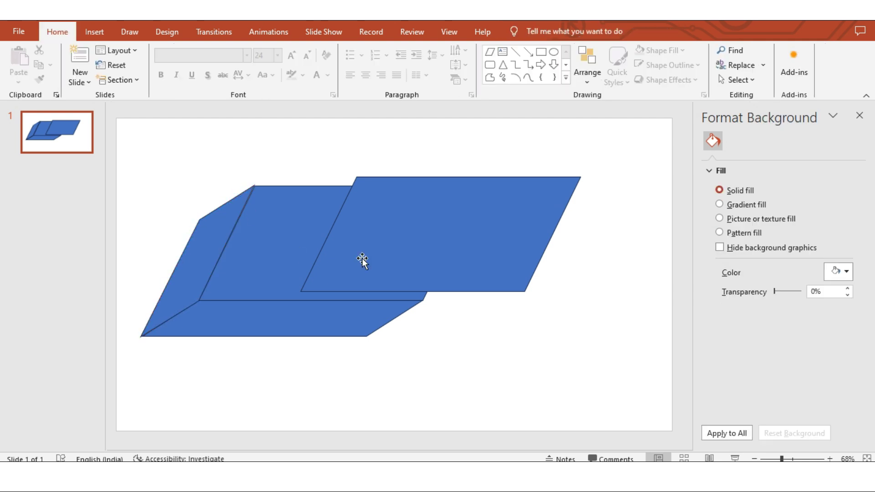
Copy the base strip to the top edge, realign the strips, and copy the side face to the right end.
mouse_move(444, 242)
left_mouse_down()
mouse_move(482, 272)
mouse_move(469, 231)
mouse_move(425, 248)
left_mouse_up()
left_click(297, 288)
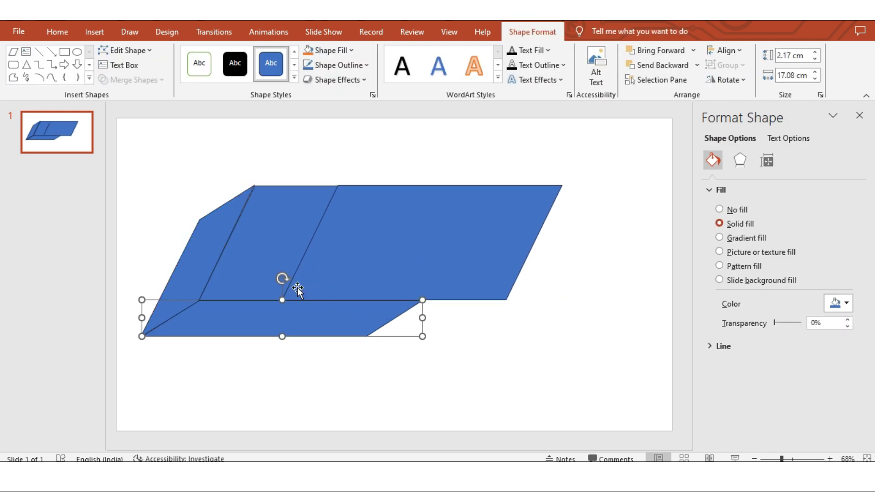
key("ctrl+d")
key("ctrl+d")
left_click_drag(309, 324, 452, 220)
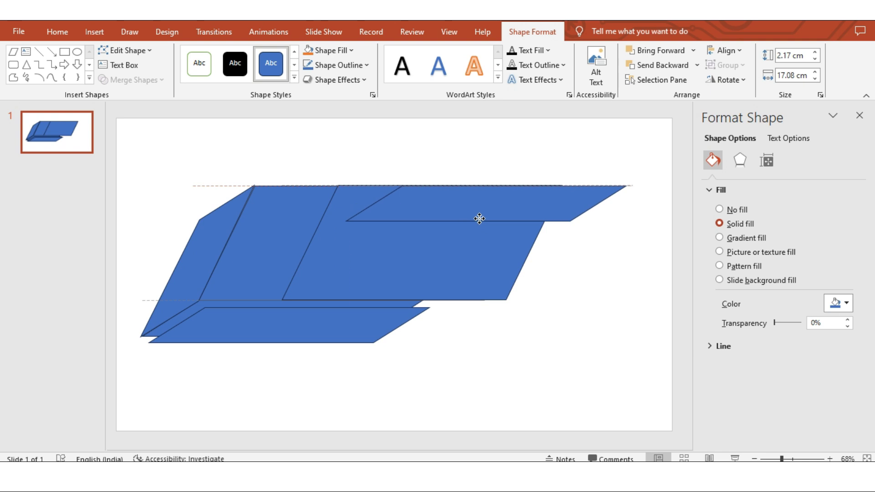
left_click_drag(472, 219, 472, 219)
left_click_drag(357, 273, 376, 273)
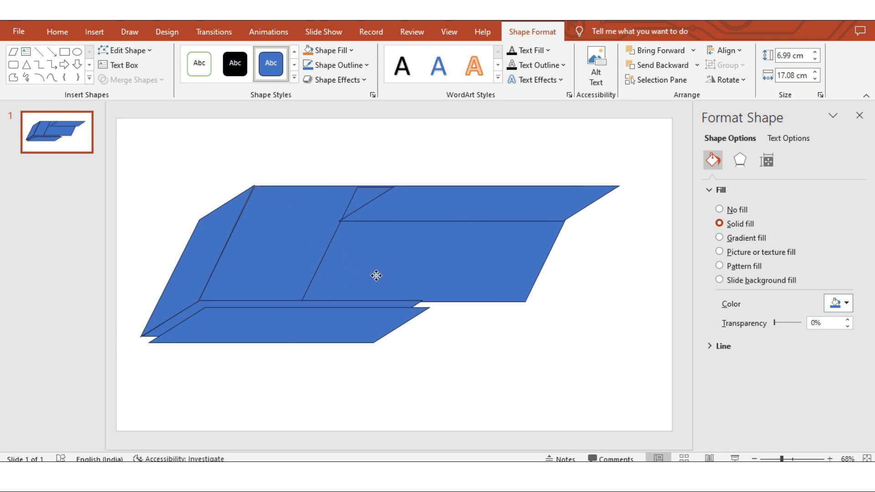
left_click_drag(309, 332, 467, 325)
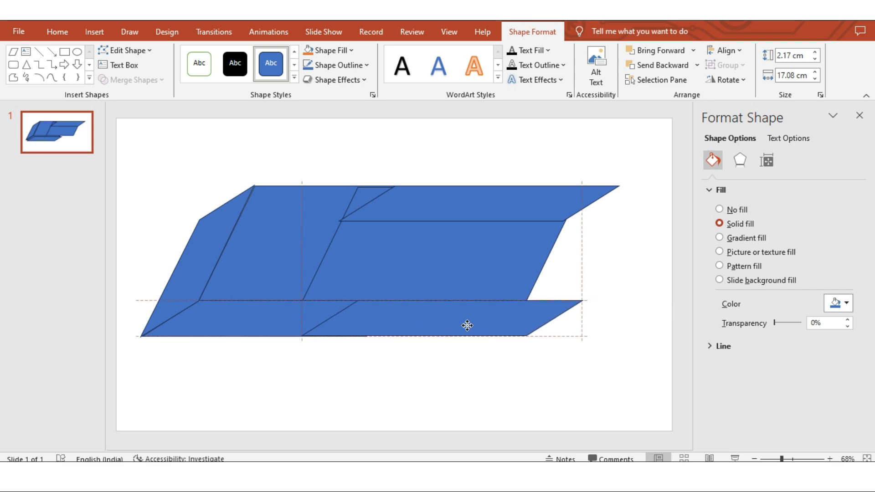
left_click_drag(213, 304, 577, 305)
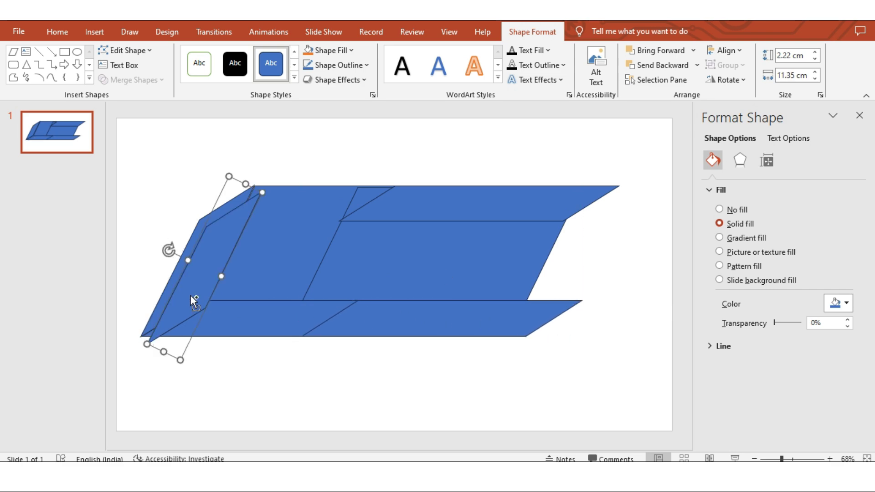
left_click(426, 325)
left_click_drag(426, 325, 407, 328)
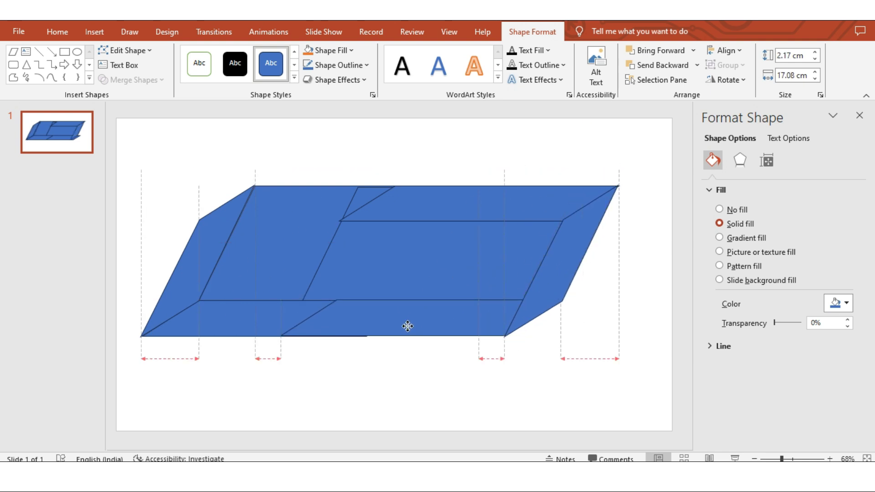
Group the four right-hand drawer pieces and fill the group grey.
left_click(489, 354)
left_click(412, 311)
left_click(396, 270, "shift")
left_click(492, 205, "shift")
left_click(559, 262, "shift")
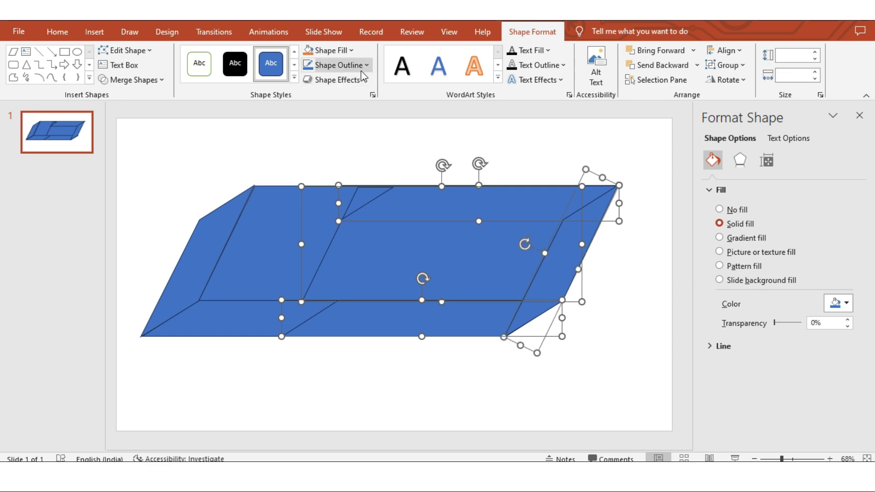
left_click(727, 65)
left_click(727, 80)
left_click(328, 50)
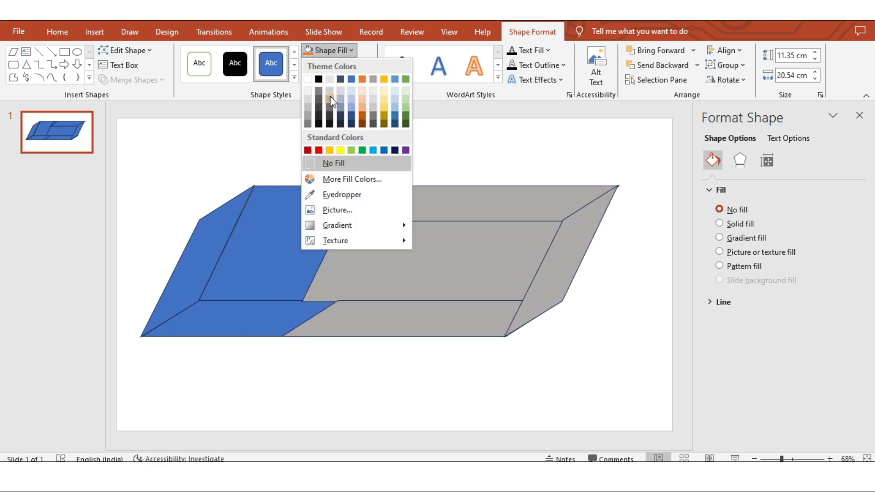
left_click(330, 98)
Apply a bevel effect to the grey drawer.
left_click(564, 245)
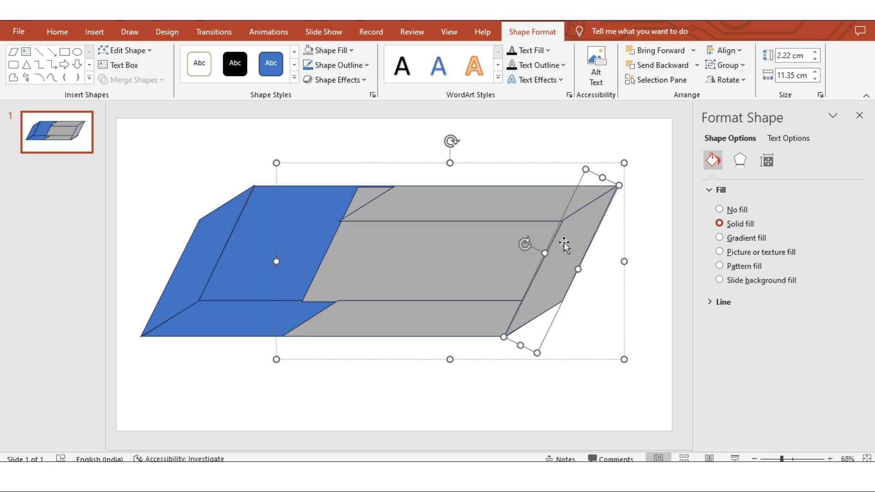
left_click(641, 268)
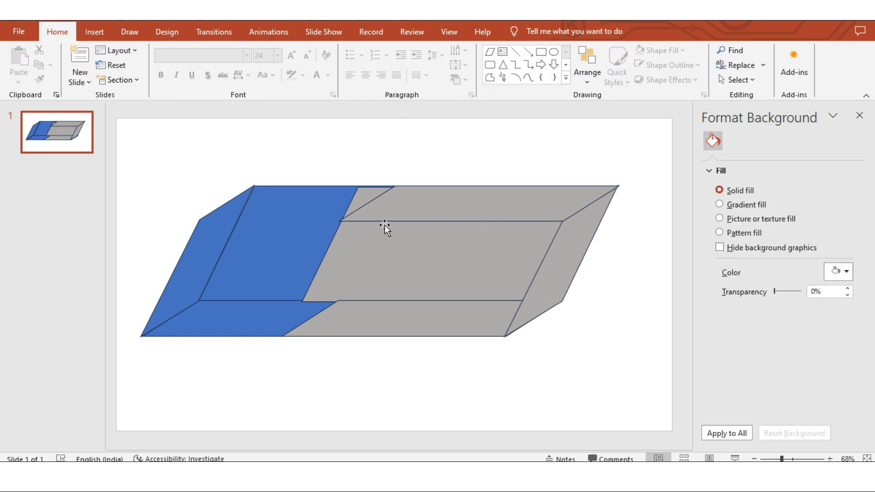
left_click(343, 244)
left_click(336, 80)
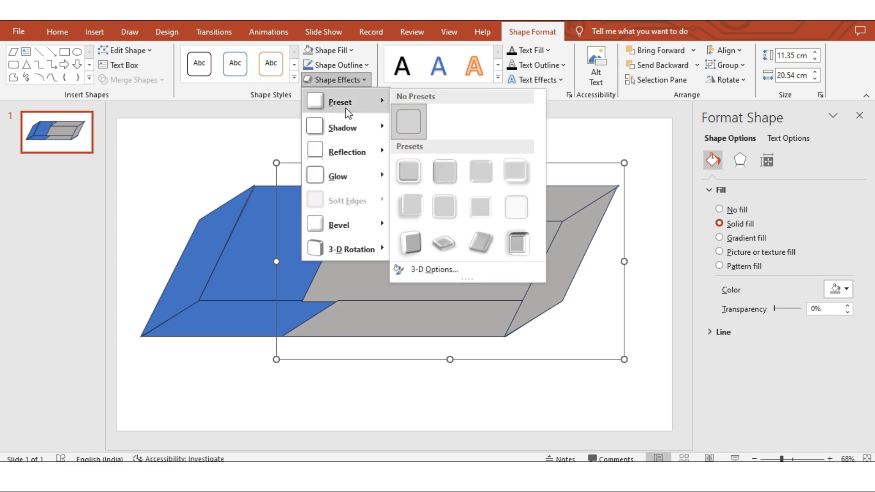
left_click(447, 297)
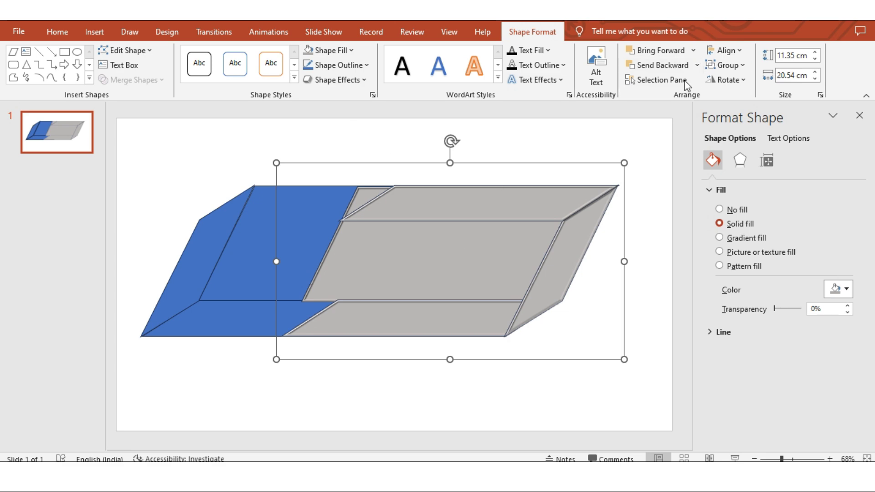
Send the grey drawer behind the blue box and select the box's top face.
left_click(658, 69)
left_click(364, 253)
left_click(347, 50)
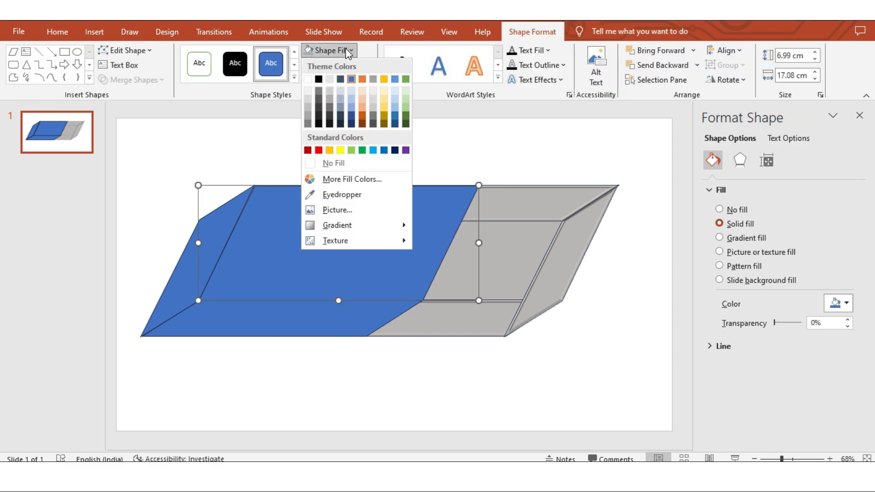
mouse_move(337, 225)
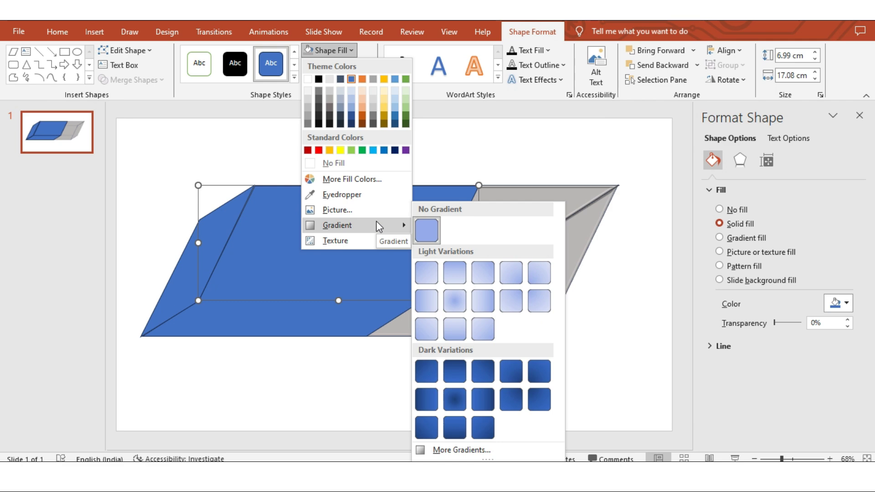
Try pattern fills such as diagonal crosshatch and dotted grid on the top face.
left_click(744, 292)
left_click(731, 270)
left_click(792, 399)
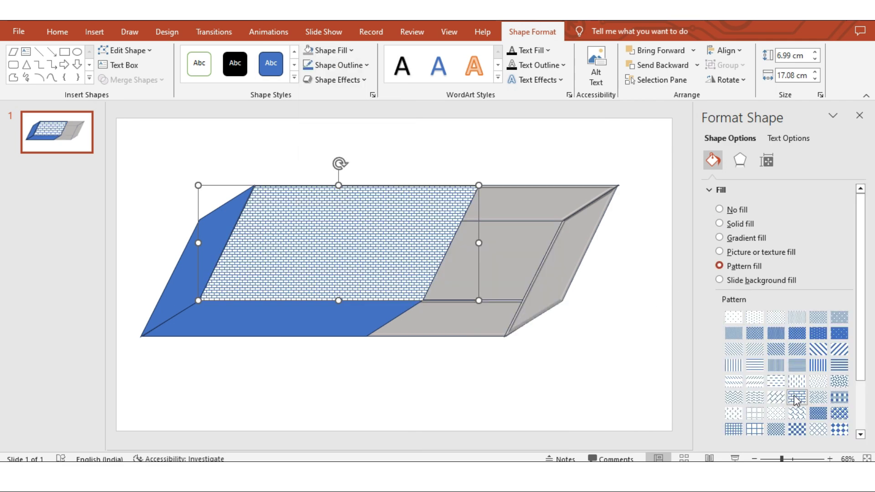
scroll(792, 396, "down", 3)
left_click(796, 365)
left_click(824, 363)
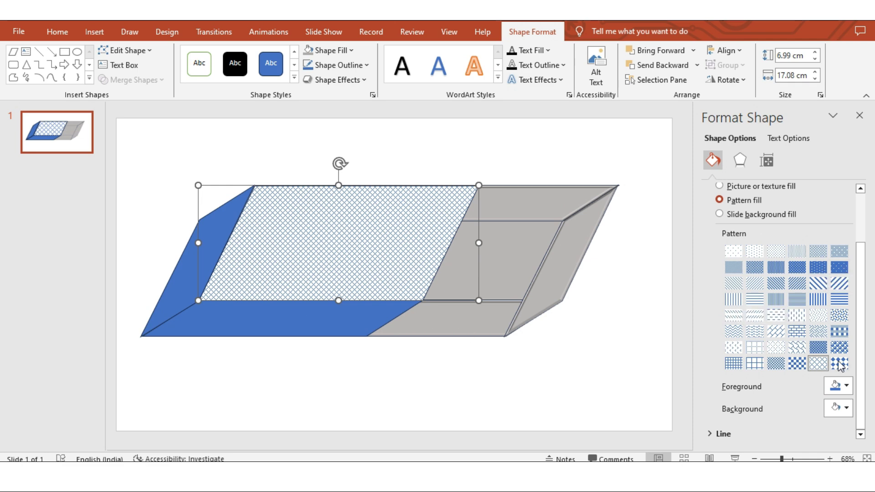
left_click(839, 364)
scroll(764, 214, "up", 2)
Give the top face a green radial preset gradient fill.
left_click(736, 203)
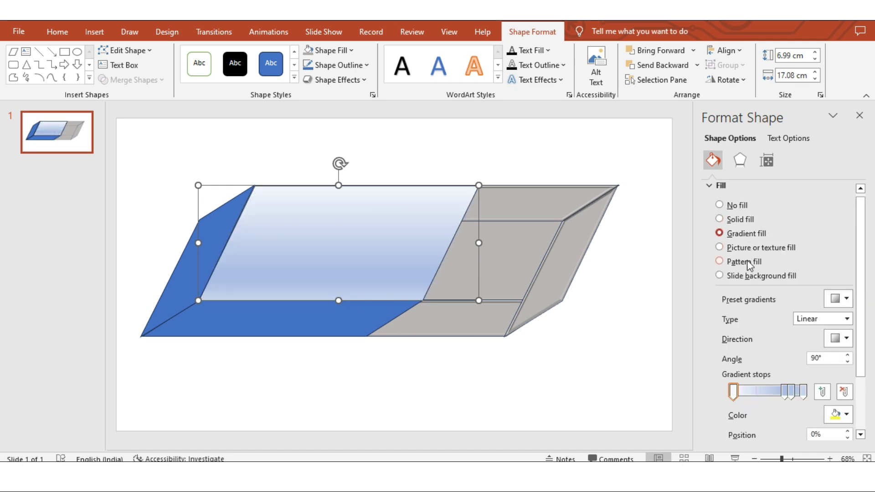
left_click(747, 262)
left_click(737, 276)
left_click(739, 262)
left_click(739, 234)
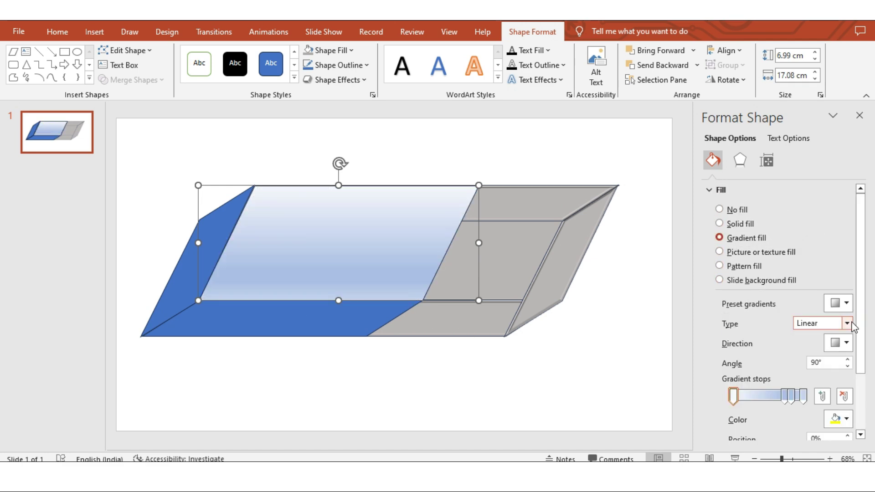
left_click(847, 303)
left_click(857, 412)
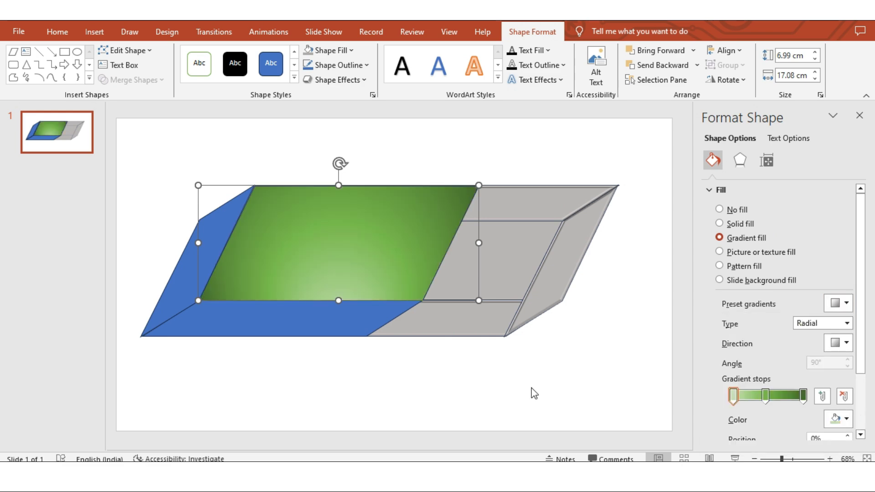
Make the slanted left side face grey and browse the bevel styles.
left_click(531, 392)
left_click(219, 275)
left_click(529, 32)
left_click(336, 79)
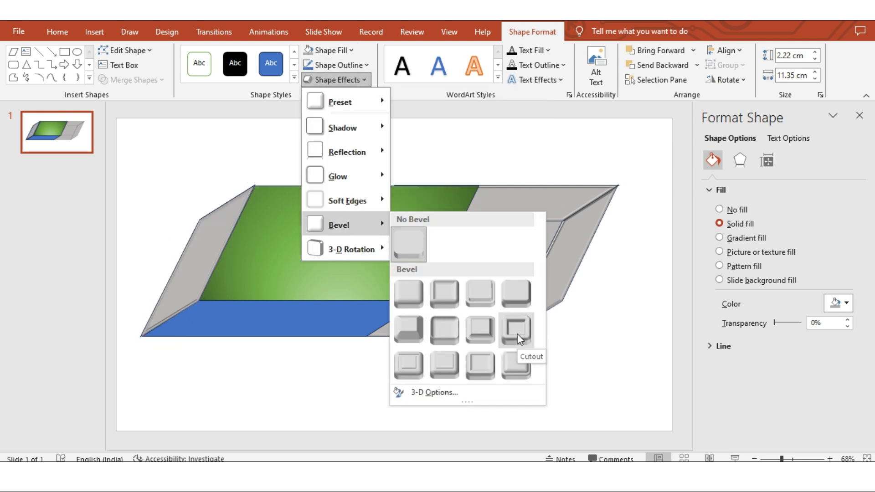
Give the blue front strip a dense dotted pattern fill.
left_click(308, 321)
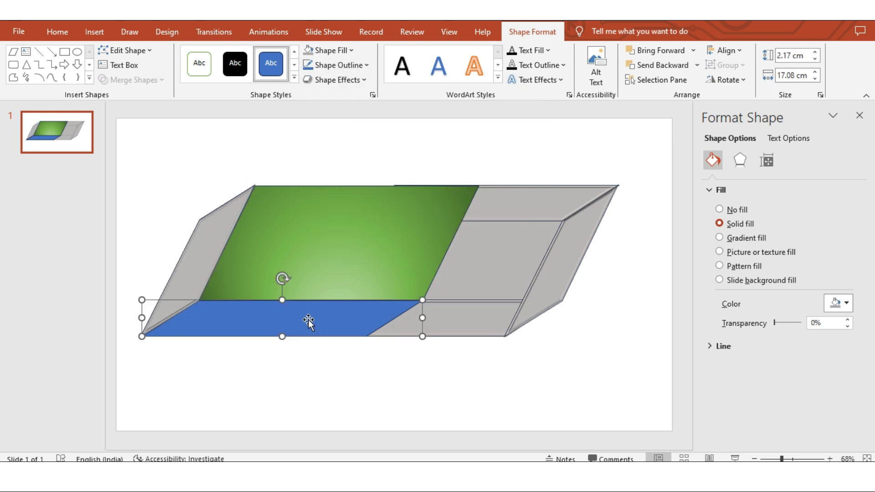
left_click(733, 266)
left_click(775, 316)
left_click(840, 382)
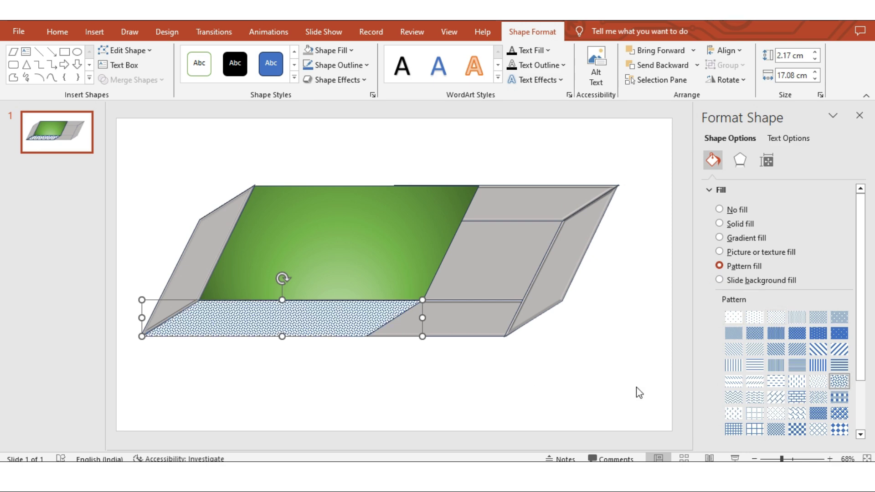
scroll(805, 373, "down", 3)
Set the pattern foreground to brown and the background to a darker colour.
left_click(838, 386)
left_click(823, 340)
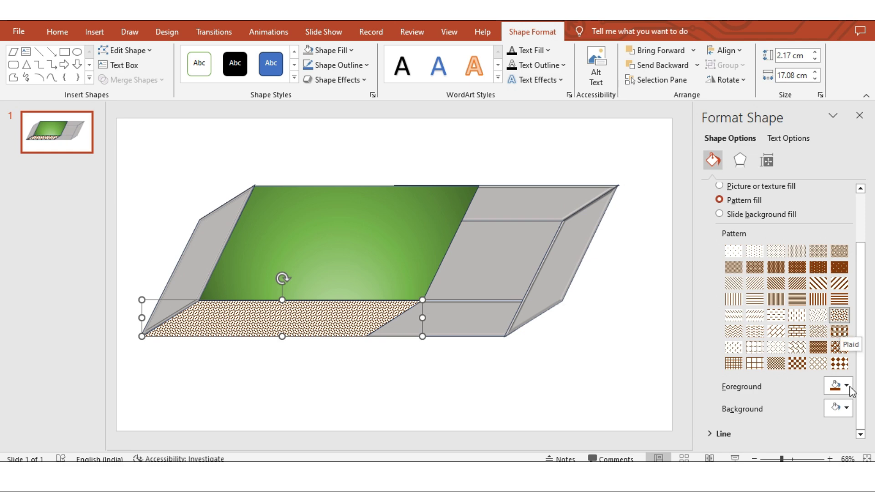
left_click(839, 407)
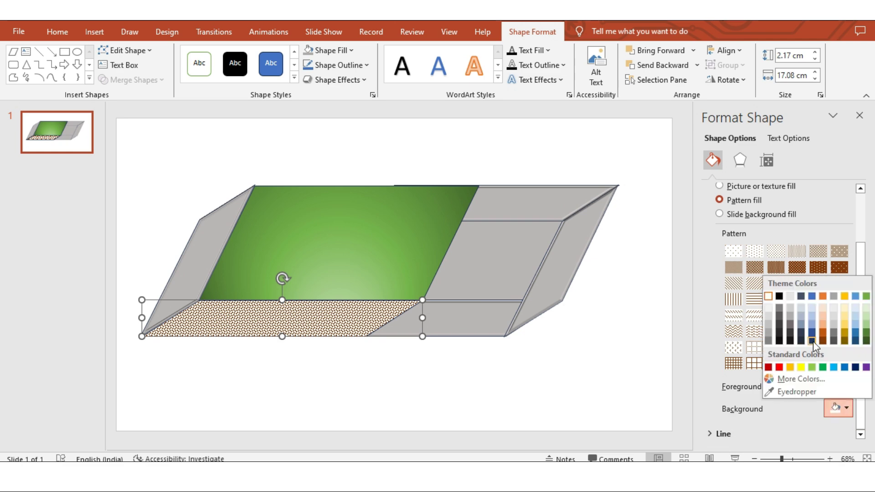
left_click(792, 323)
left_click(554, 353)
left_click(353, 259)
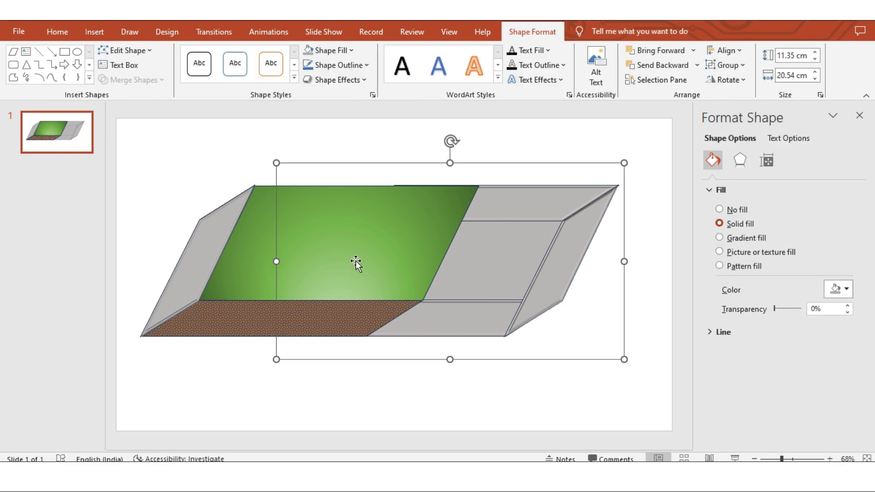
Apply a bevel to the green top face.
left_click(337, 79)
left_click(412, 296)
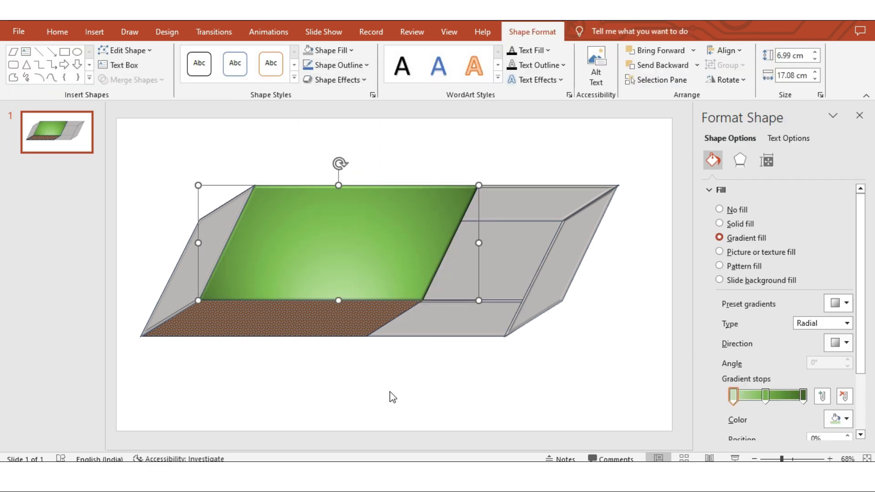
left_click(390, 391)
Slide the grey drawer left into the box so it is hidden behind the green top face.
left_click(556, 296)
left_click_drag(556, 296, 485, 293)
left_click(412, 286)
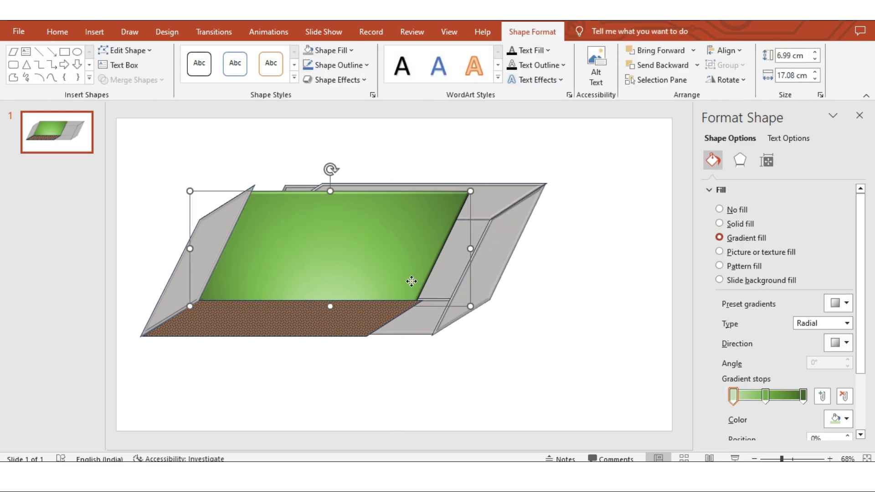
left_click_drag(527, 253, 405, 162)
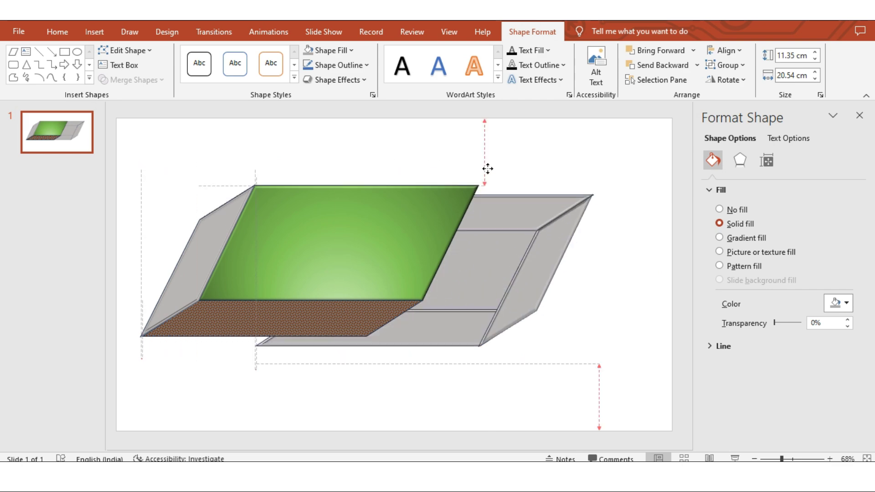
left_click_drag(405, 163, 488, 163)
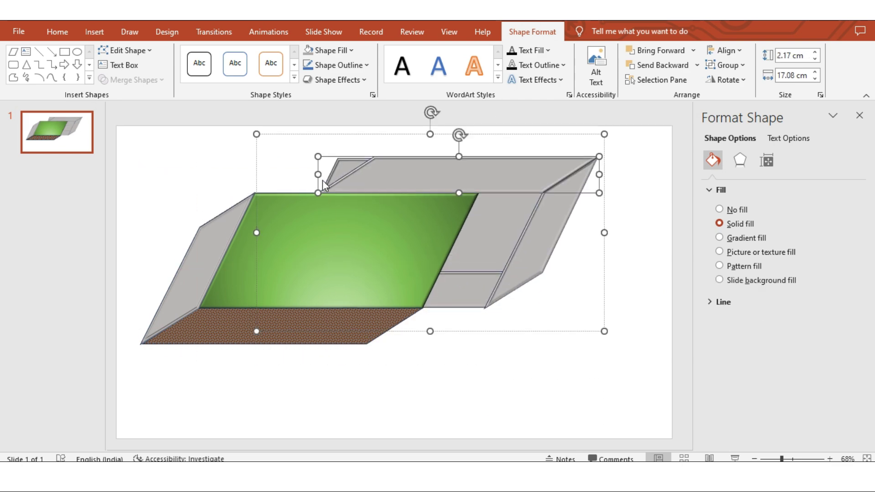
key("Escape")
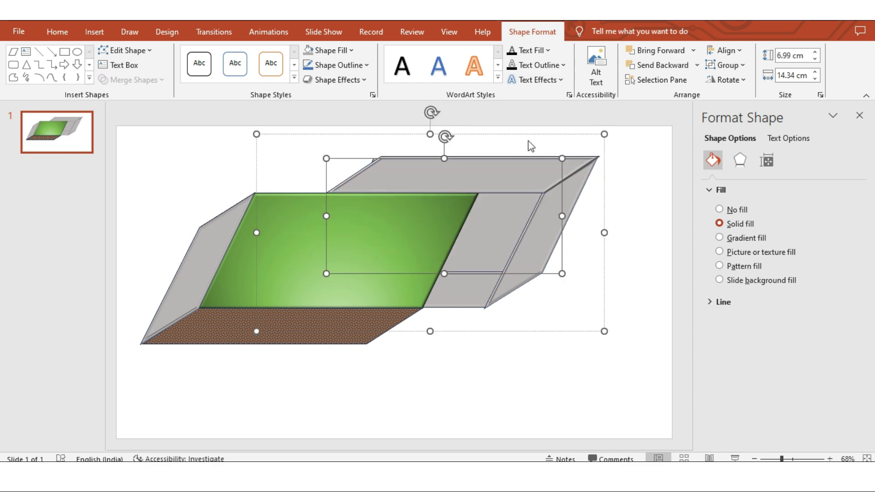
left_click(505, 166)
key("Delete")
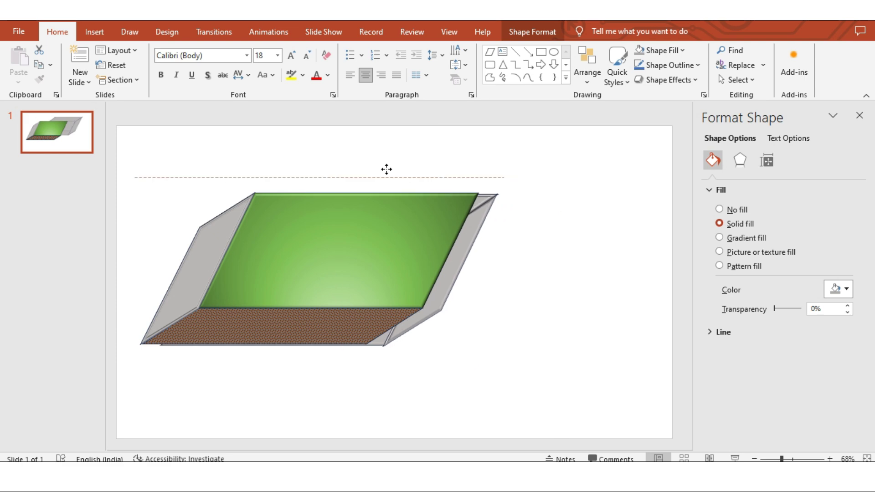
Give the drawer a Lines motion path that ends to the right, sliding it out of the box.
left_click(269, 31)
scroll(401, 75, "down", 3)
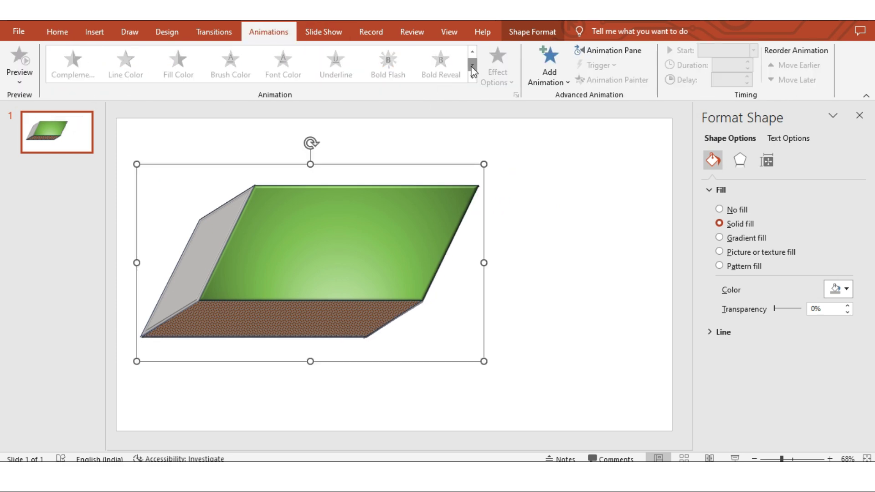
scroll(401, 75, "down", 3)
scroll(402, 75, "up", 1)
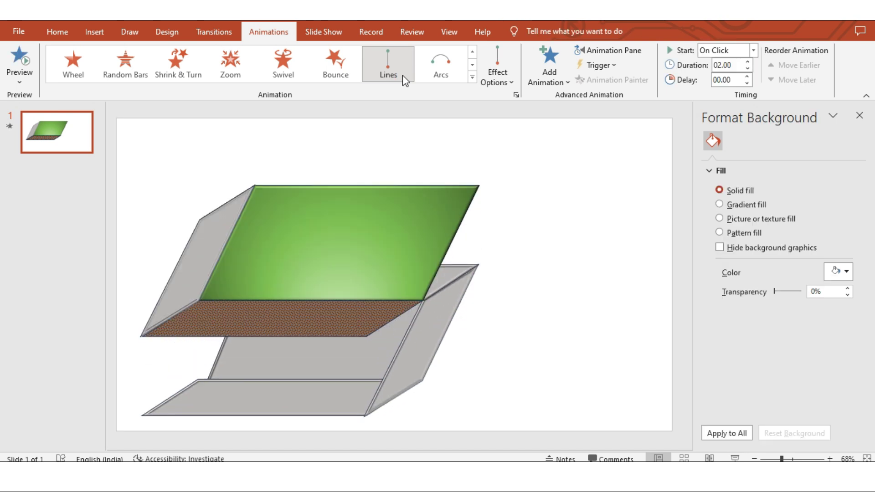
left_click_drag(413, 272, 489, 259)
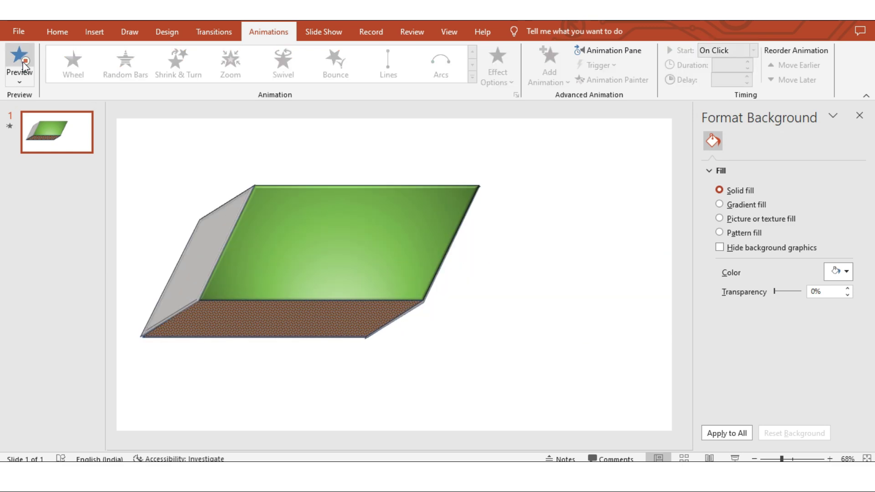
left_click_drag(483, 260, 479, 261)
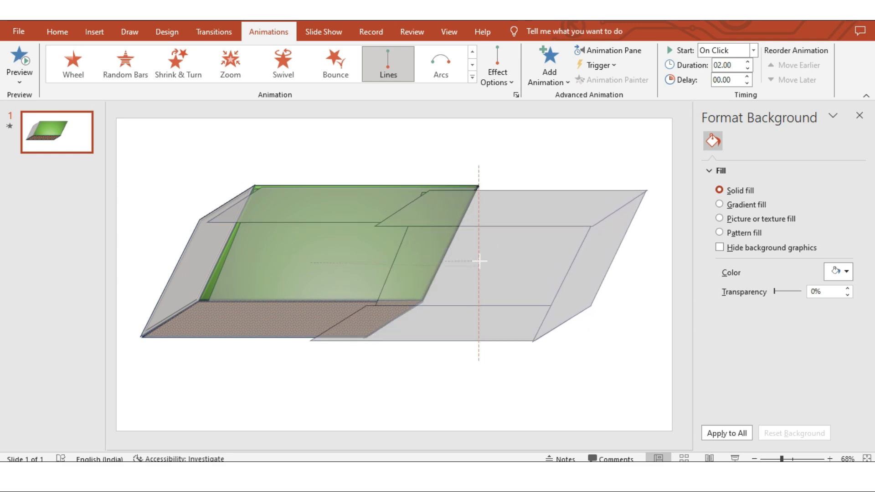
left_click_drag(479, 261, 478, 262)
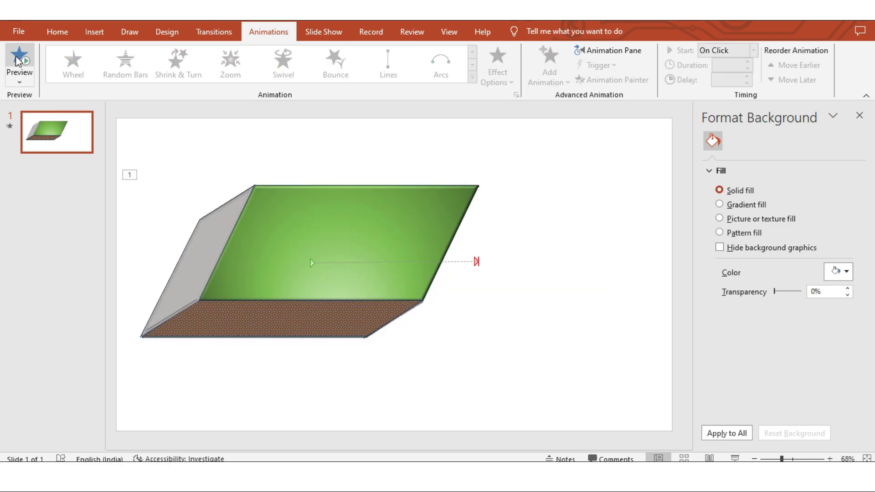
left_click(859, 115)
Set the slide-out animation's duration to 6.5 seconds and preview it.
left_click(513, 264)
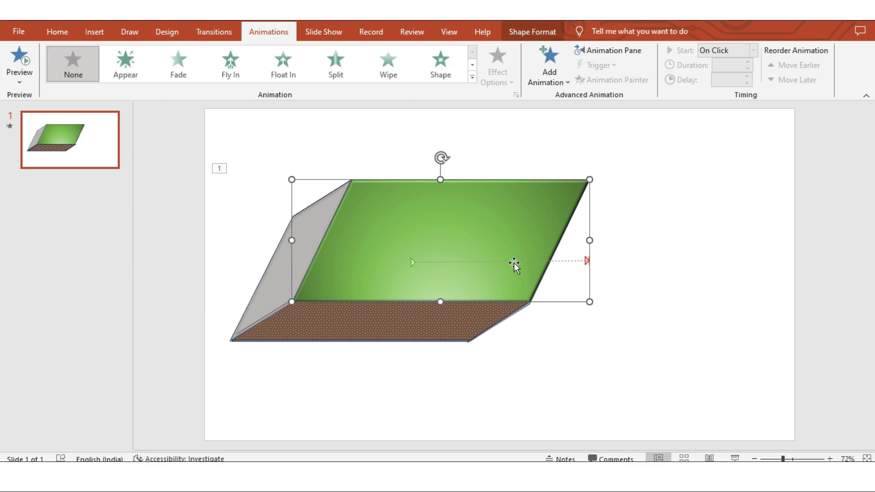
left_click(574, 271)
left_click(573, 264)
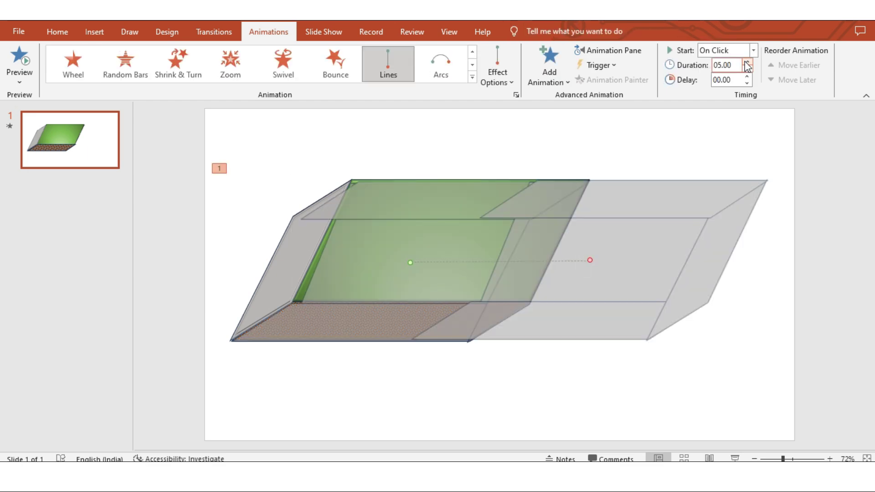
left_click(748, 69)
left_click(18, 56)
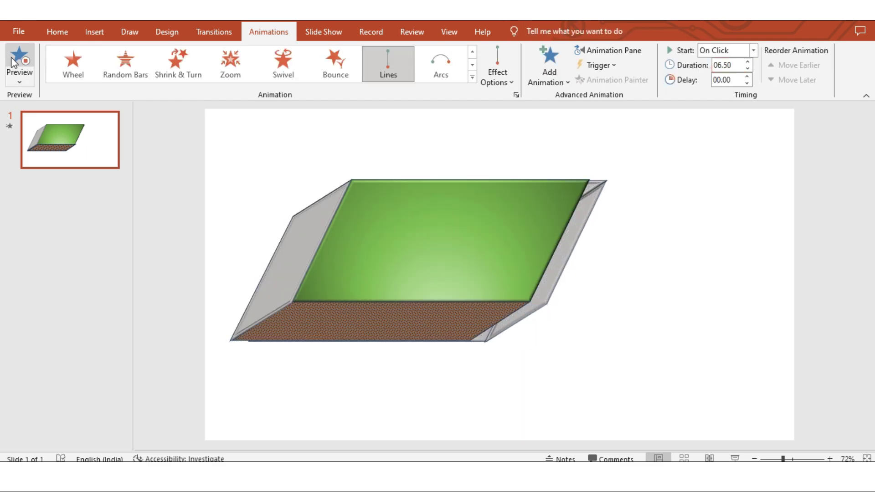
Add a second Left motion path animation to push the drawer back in.
left_click(15, 58)
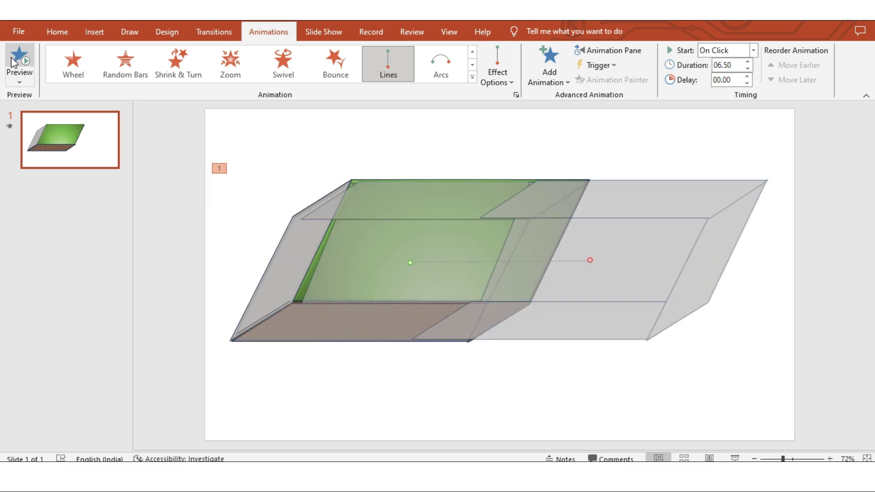
left_click(540, 59)
left_click(569, 436)
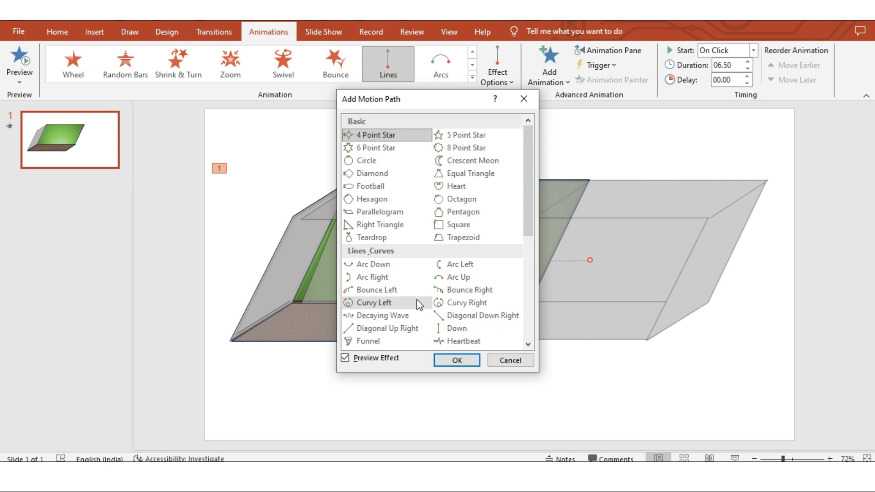
scroll(416, 299, "down", 3)
left_click(363, 238)
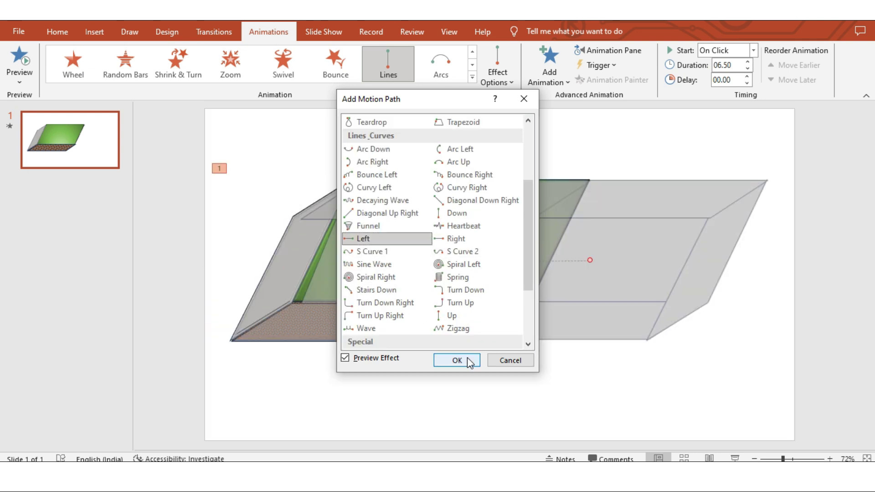
left_click(466, 358)
left_click(280, 266)
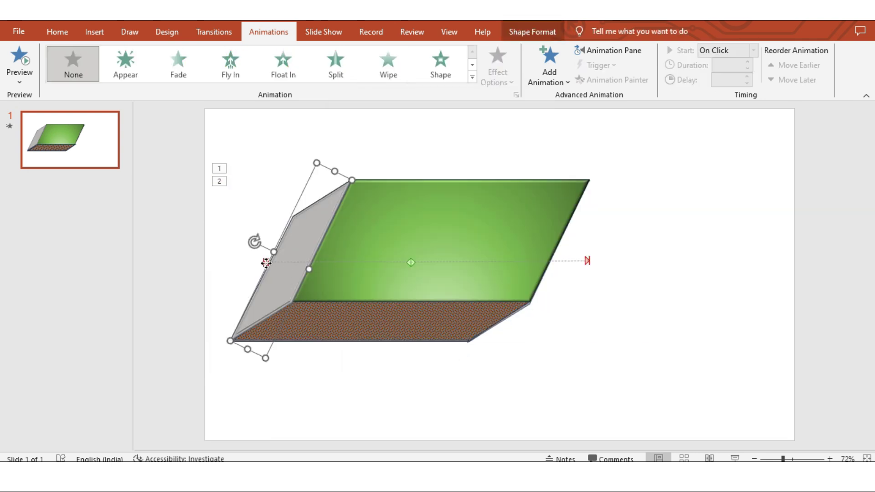
Send the green top and left grey wall backward so the drawer sits in front.
left_click(265, 263)
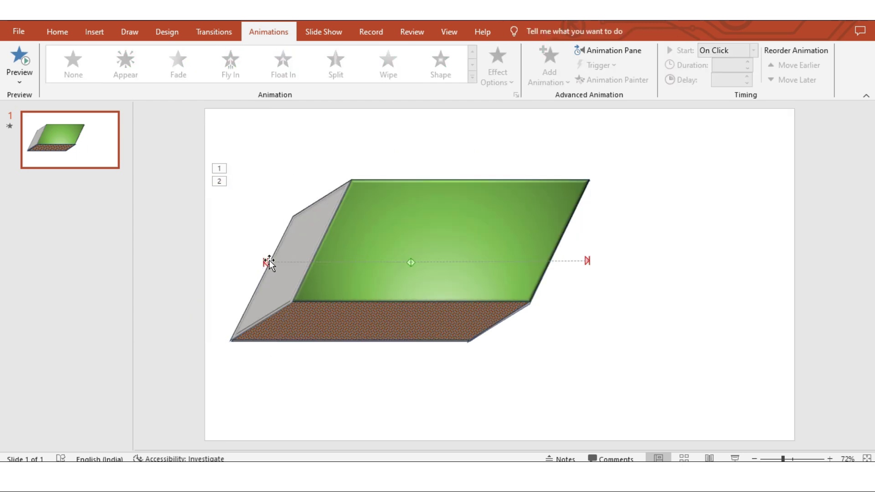
left_click(269, 263)
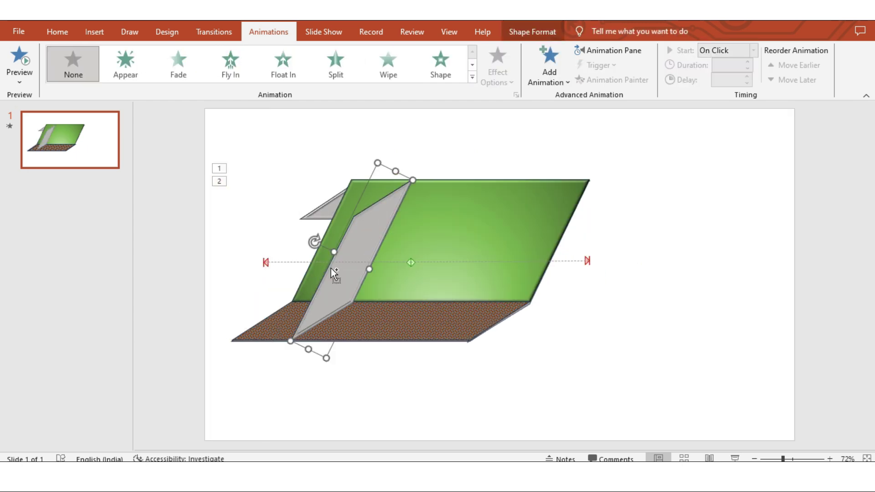
left_click(287, 268)
left_click(384, 264)
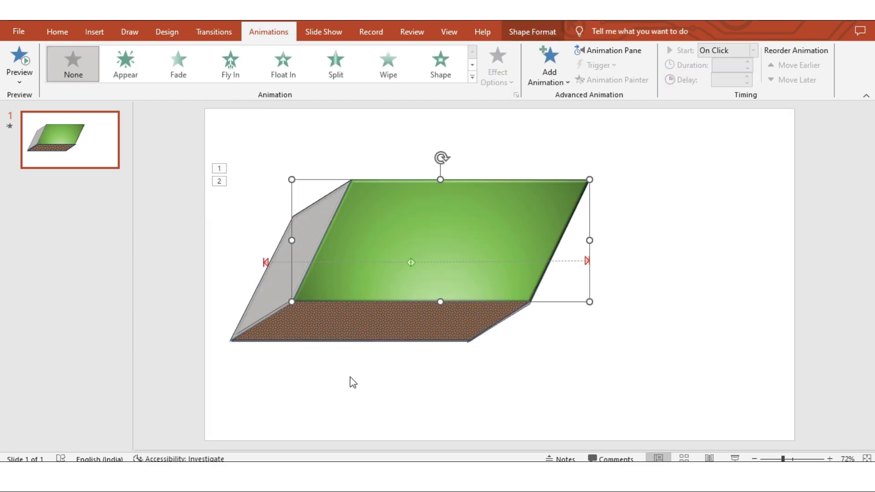
left_click(533, 32)
left_click(663, 65)
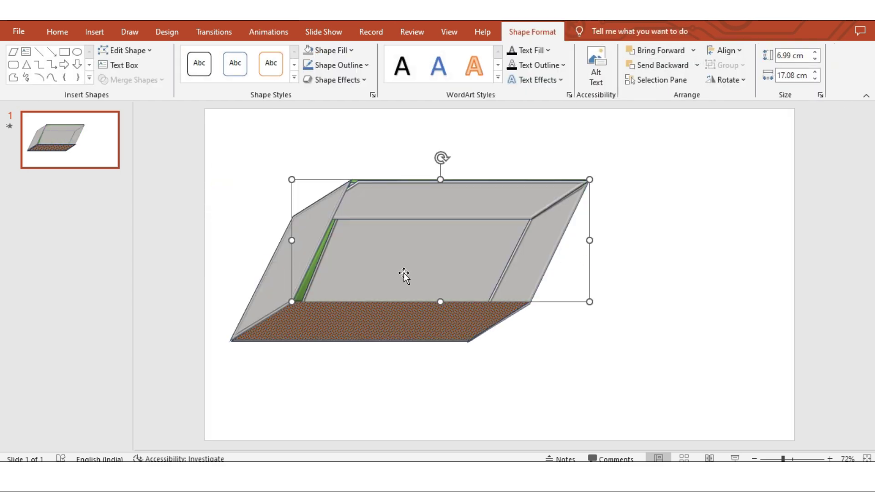
left_click(302, 266)
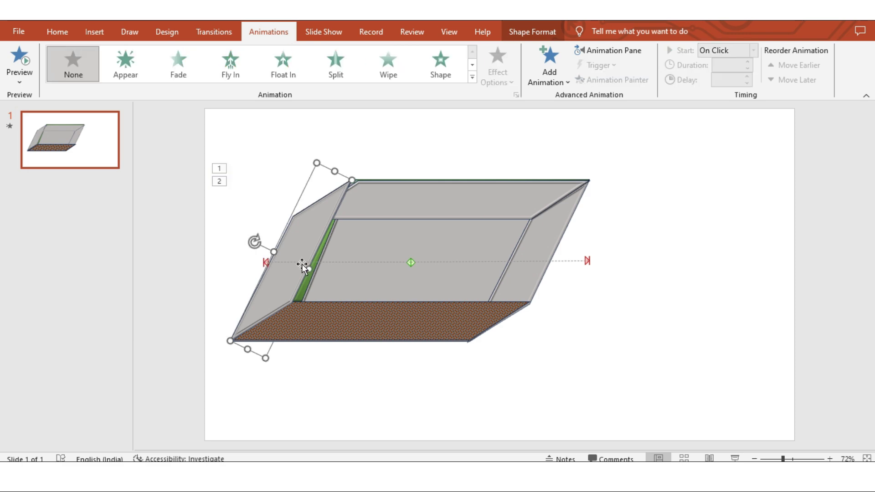
left_click(533, 31)
left_click(658, 66)
left_click(402, 209)
Drag the first motion path's start and the second path's end further right.
left_click(280, 35)
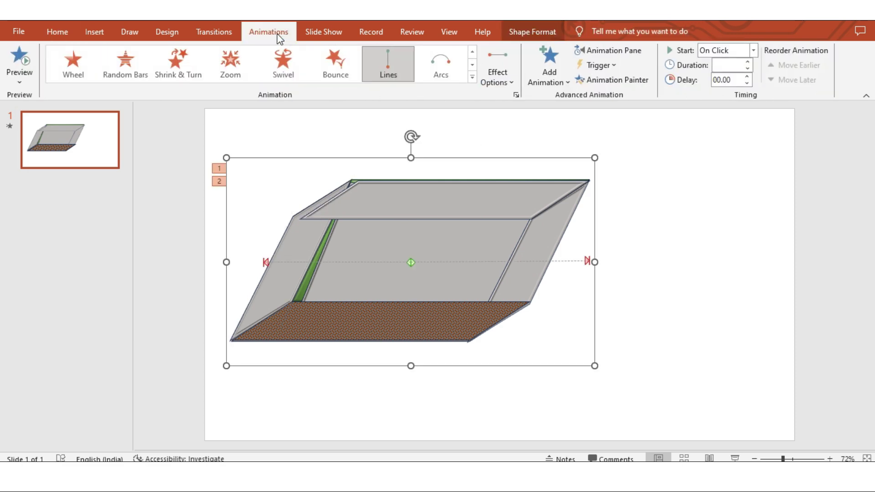
left_click_drag(268, 263, 670, 260)
left_click(444, 262)
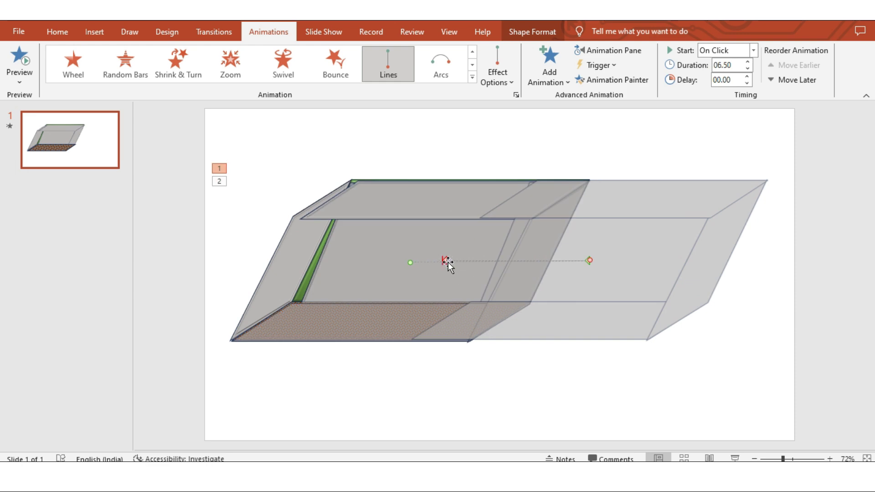
left_click(437, 261)
left_click(445, 260)
left_click(420, 262)
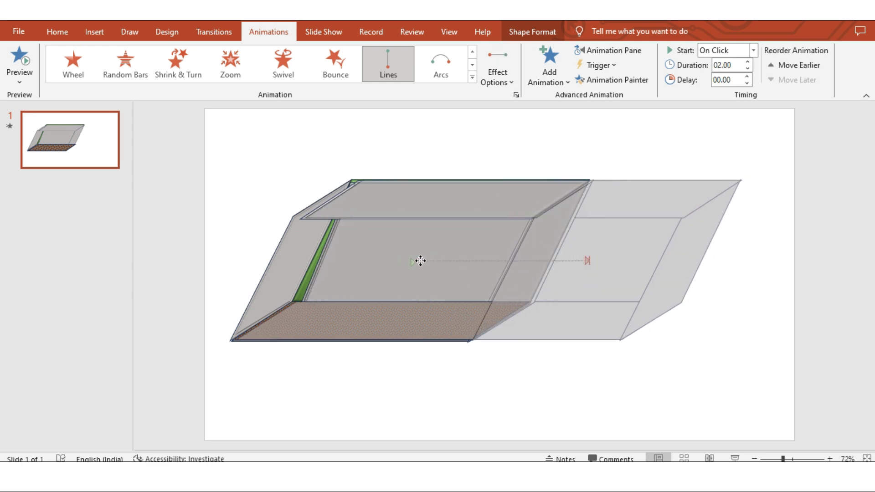
left_click(418, 260)
left_click_drag(558, 262, 586, 261)
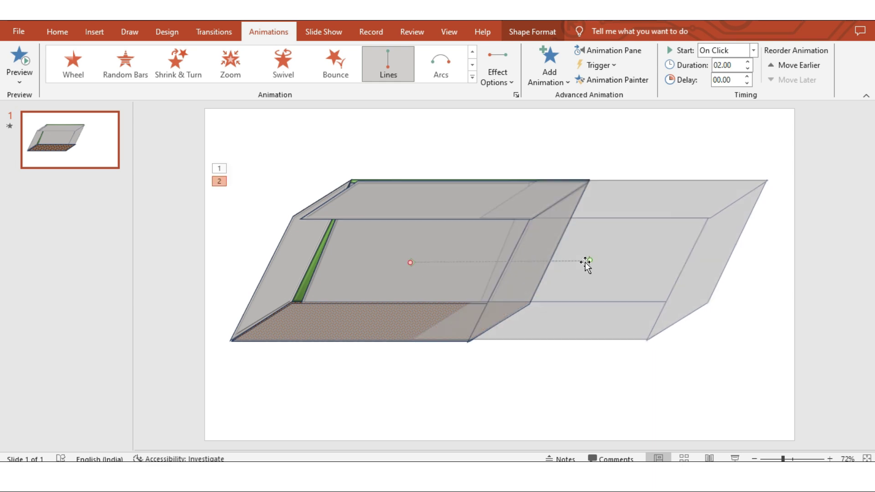
left_click(570, 399)
left_click(378, 282)
Send the grey drawer and left side wall behind the green top.
left_click(532, 31)
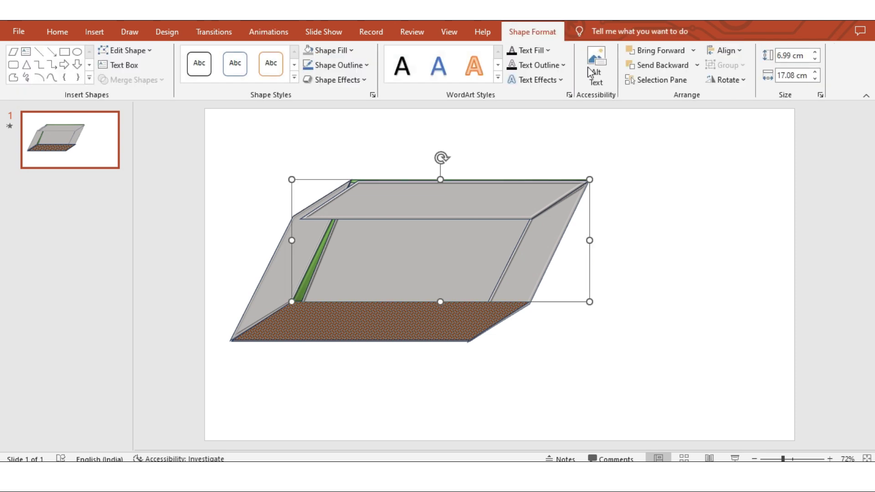
left_click(662, 65)
left_click(286, 273)
left_click(671, 67)
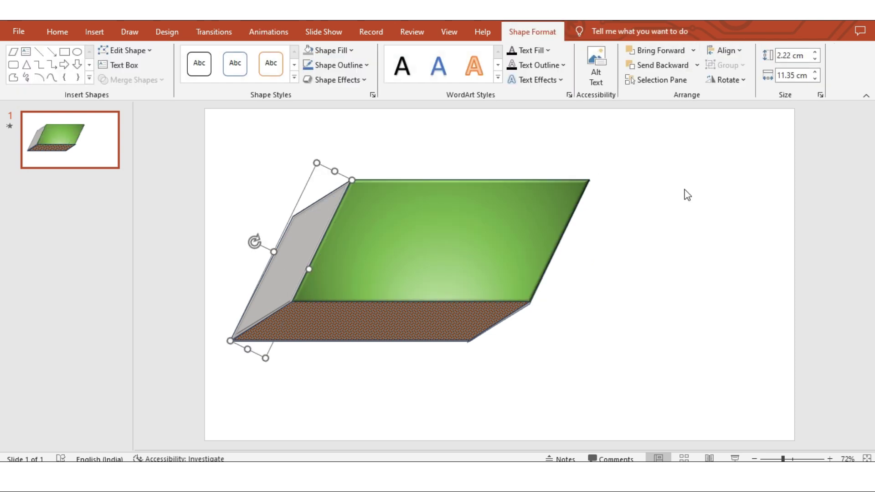
left_click(650, 215)
Make the second motion path start With Previous, then run the slide show from this slide.
left_click(269, 31)
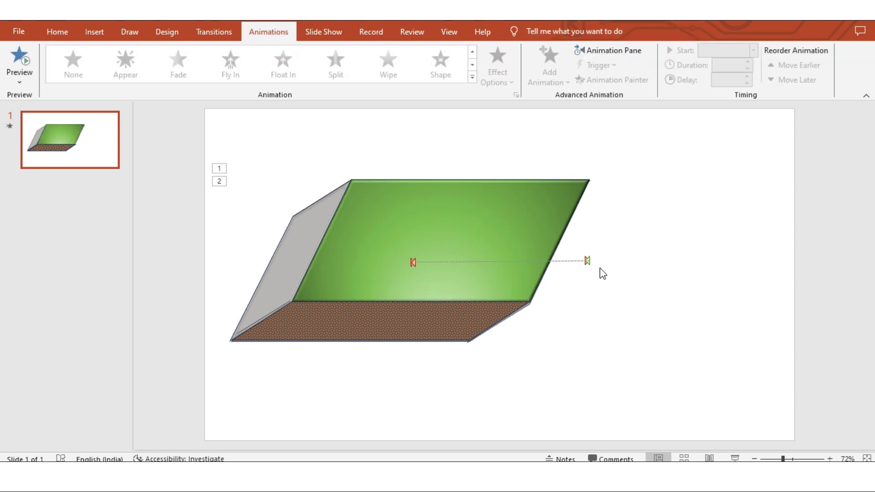
left_click(587, 261)
left_click(410, 264)
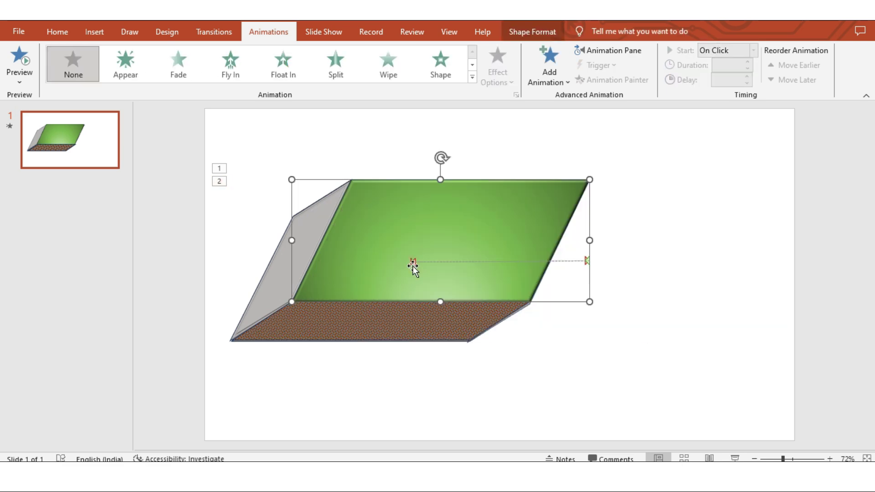
left_click(412, 263)
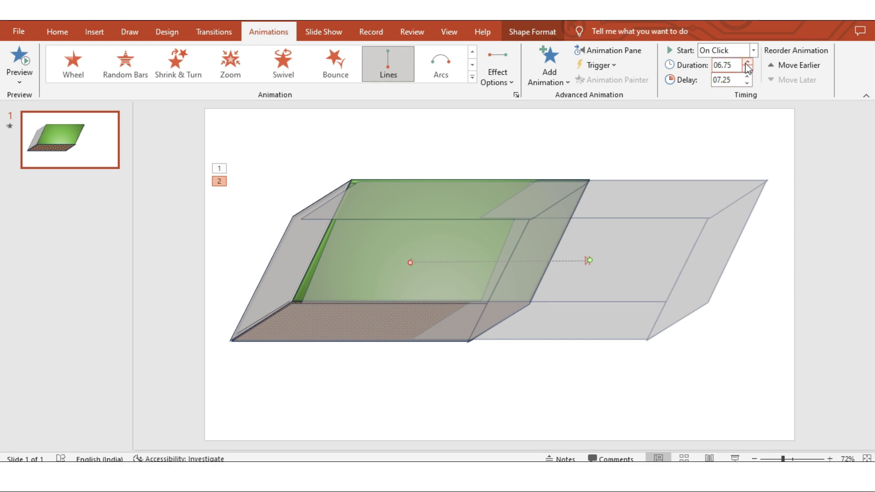
left_click(753, 50)
left_click(722, 75)
left_click(26, 66)
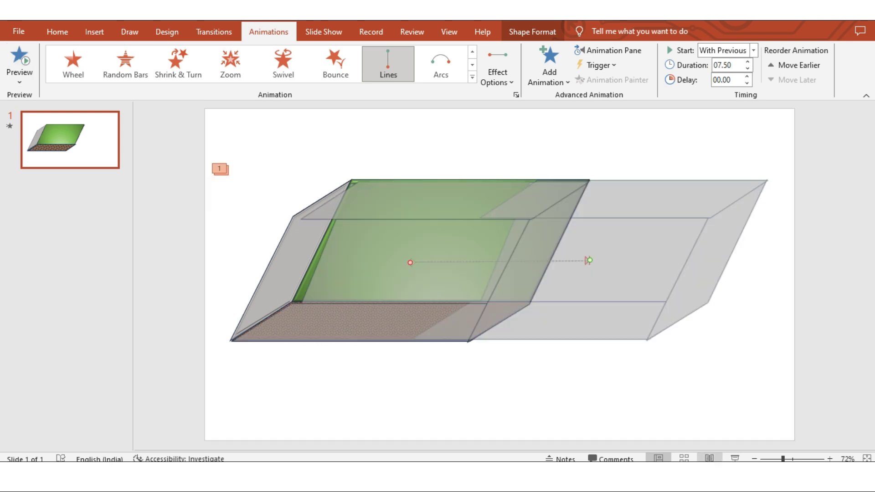
left_click(736, 458)
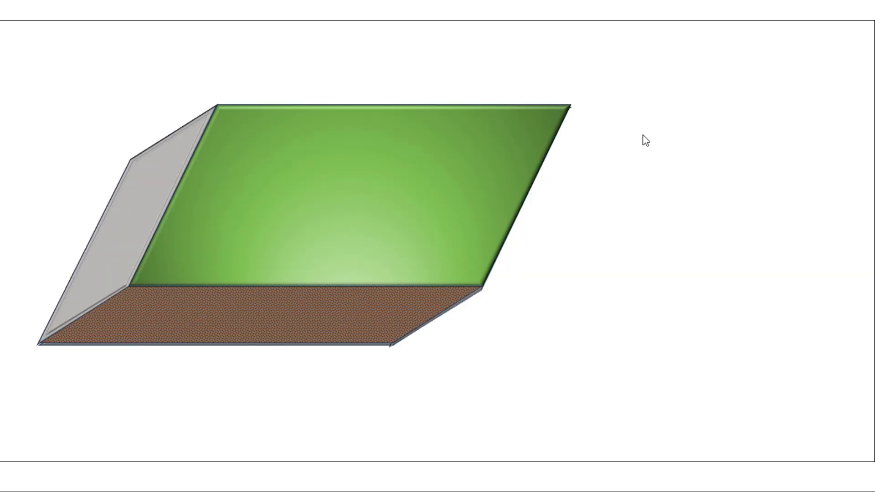
left_click(338, 170)
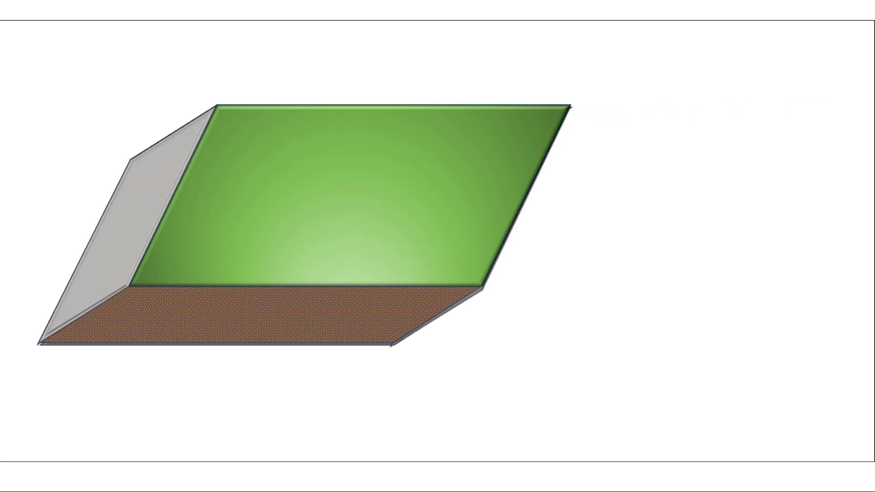
key("Escape")
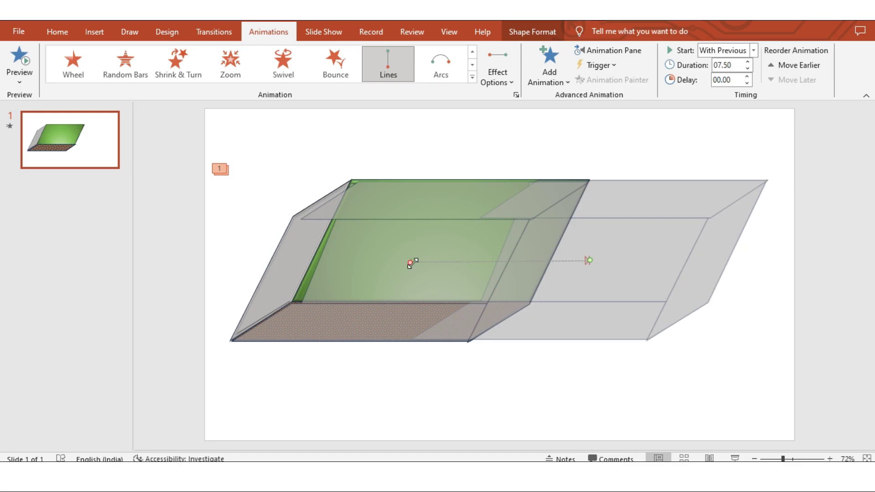
Reset the animation to start On Click and reselect the drawer's motion paths.
left_click(753, 51)
left_click(722, 61)
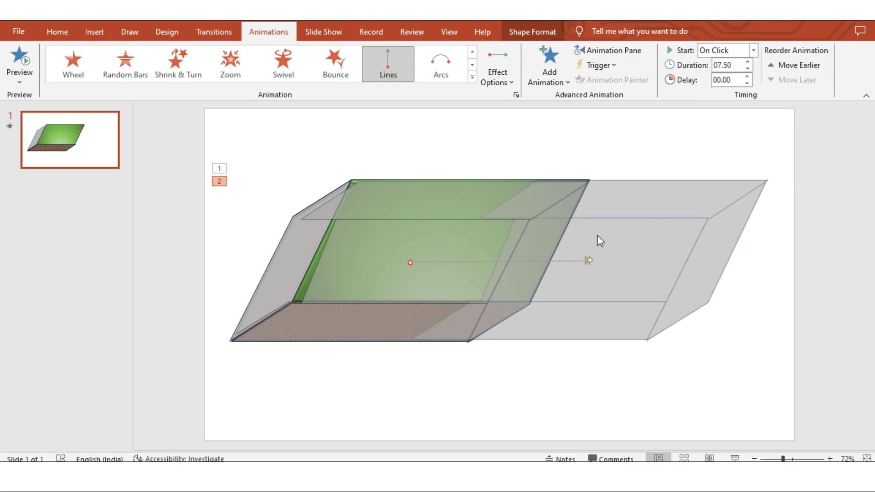
left_click(587, 262)
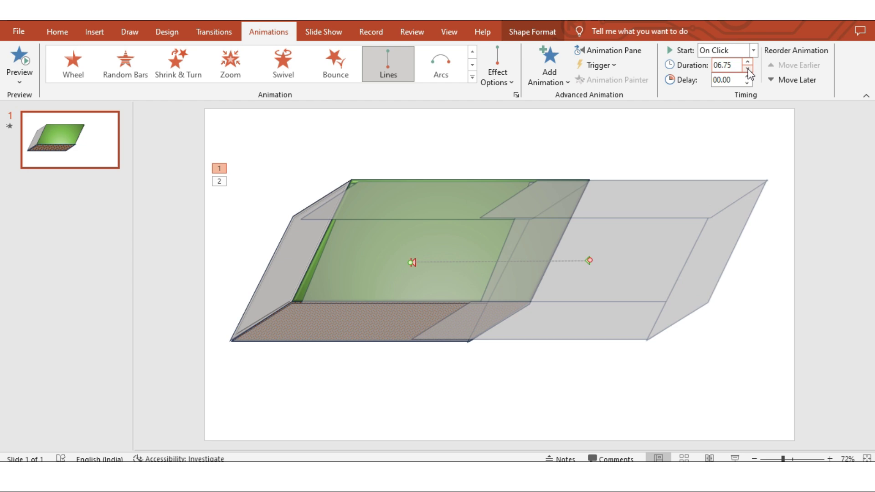
left_click(573, 261)
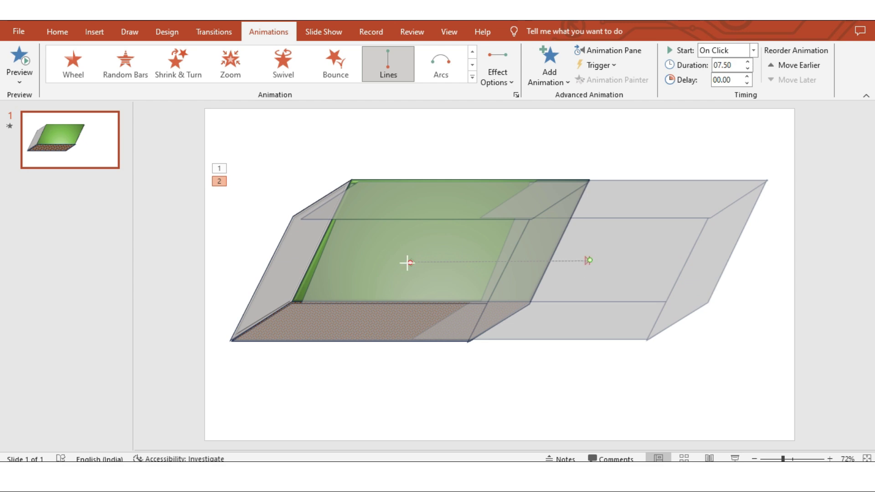
left_click(586, 238)
In the Animation Pane, give the second Group 10 entry With Previous and a longer delay, then preview.
left_click(619, 50)
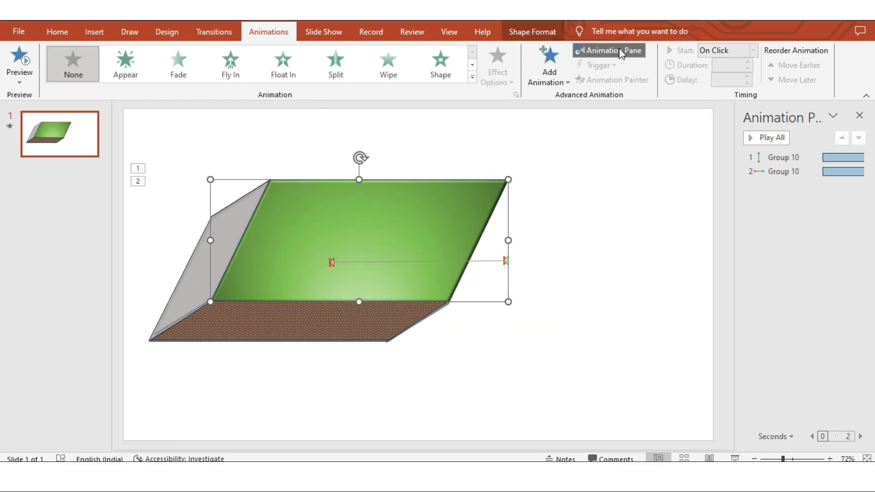
left_click(783, 157)
left_click(777, 172)
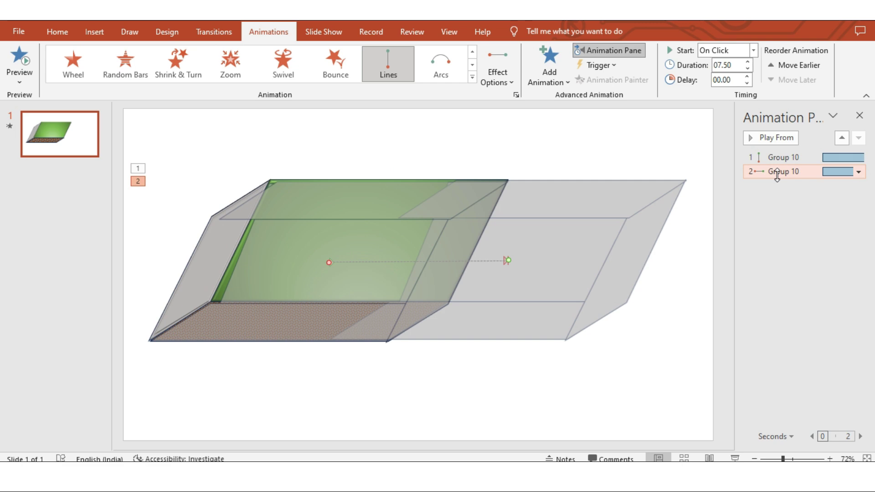
left_click(748, 76)
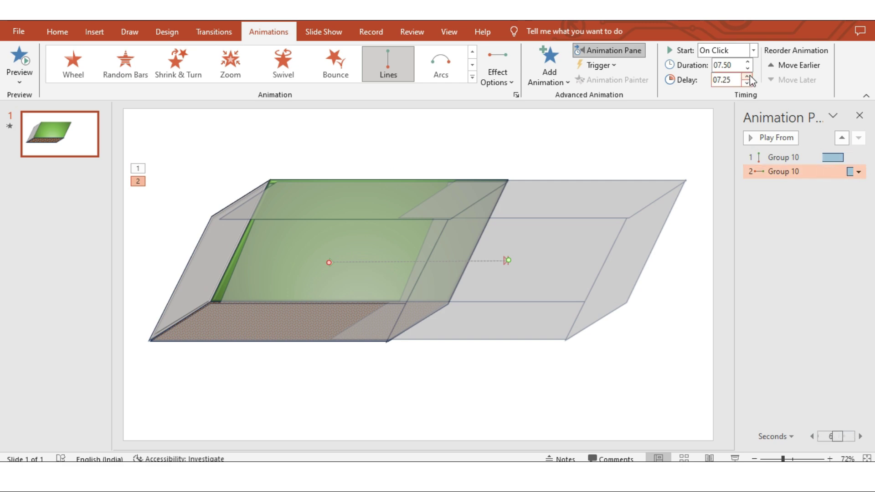
left_click(739, 50)
left_click(729, 79)
left_click(753, 139)
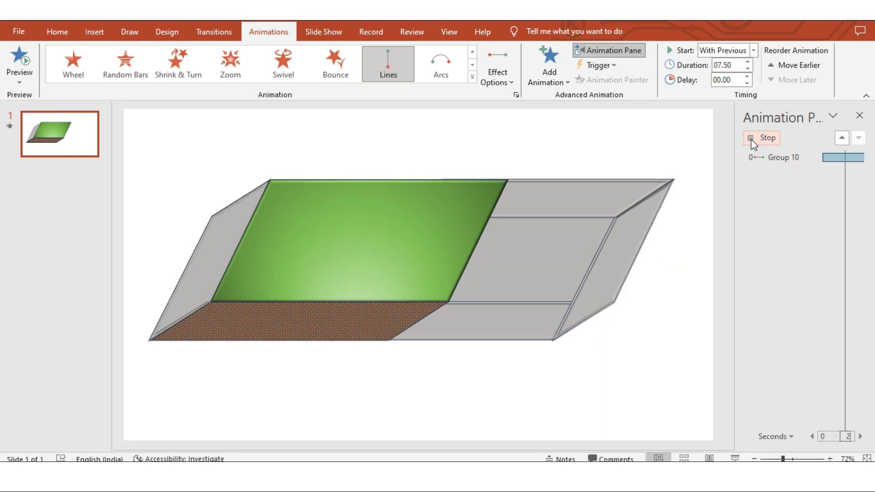
left_click(756, 139)
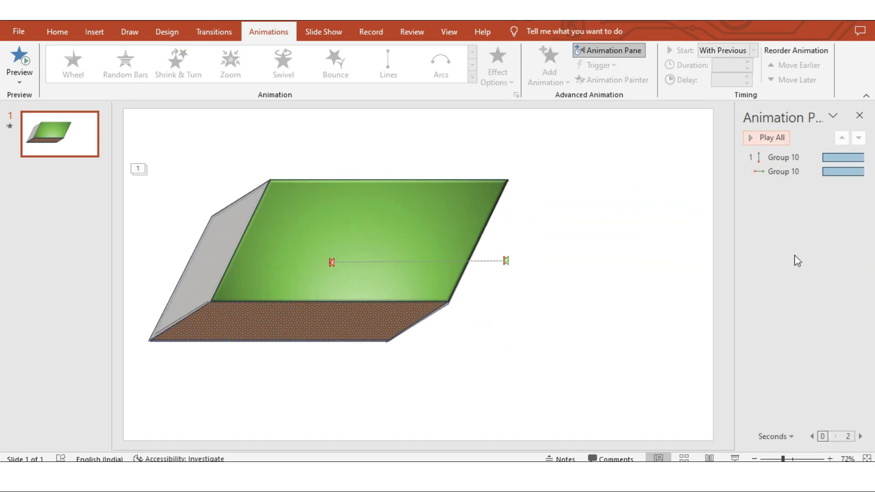
Set the second Group 10 entry to With Previous with a 07.25 delay and Play All.
left_click(795, 171)
left_click(754, 138)
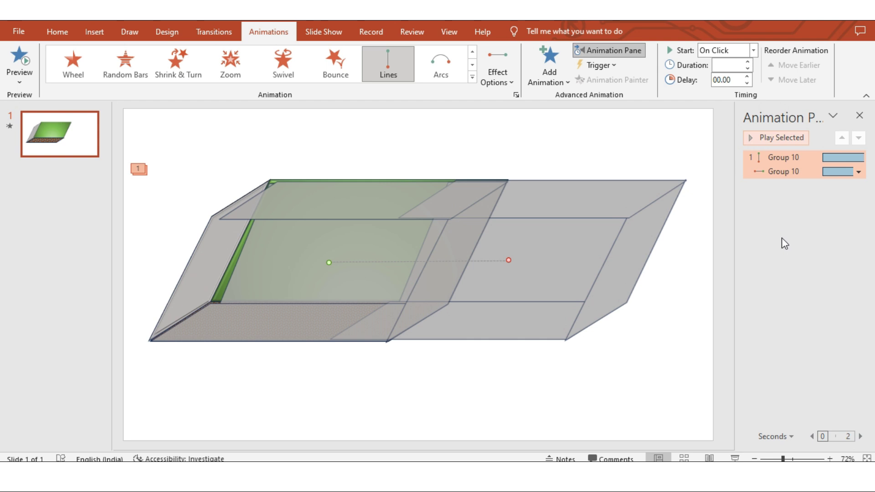
left_click(781, 237)
left_click(785, 157)
left_click(753, 50)
left_click(722, 76)
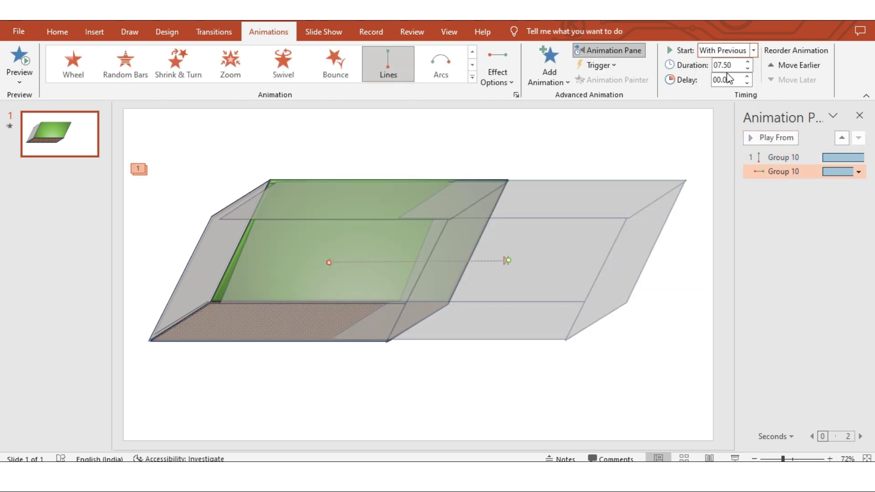
left_click(747, 77)
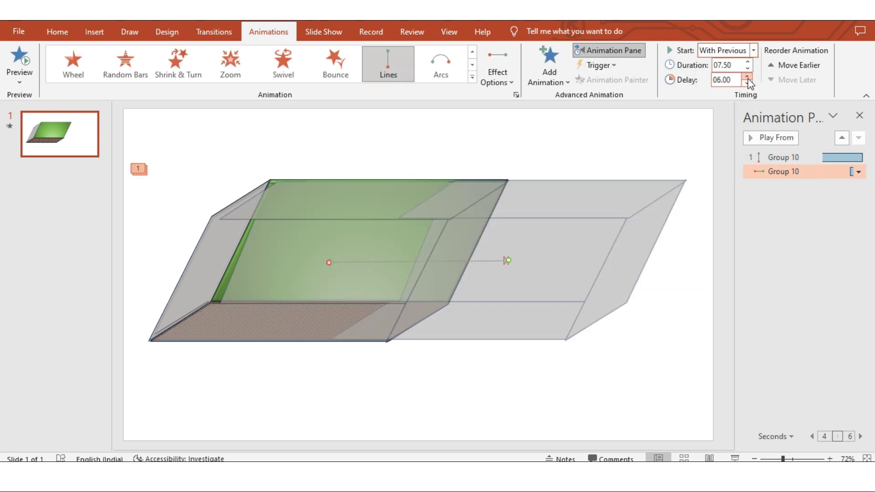
left_click(759, 139)
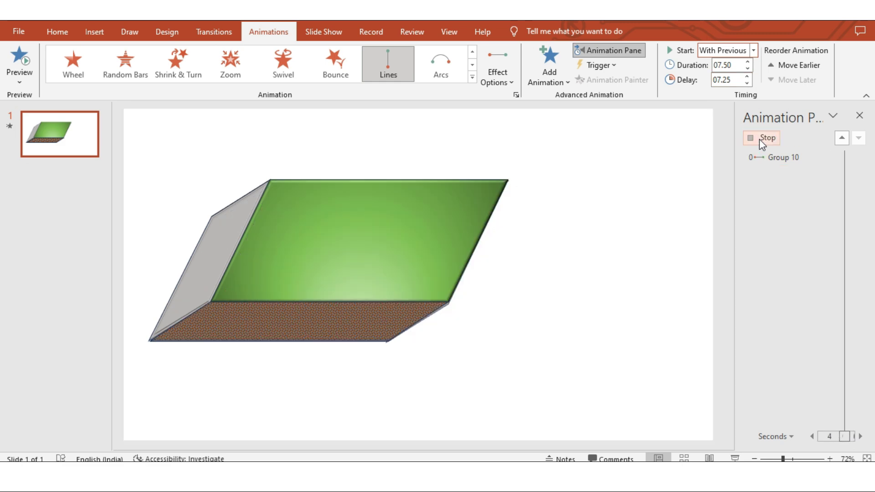
left_click(759, 138)
left_click(758, 142)
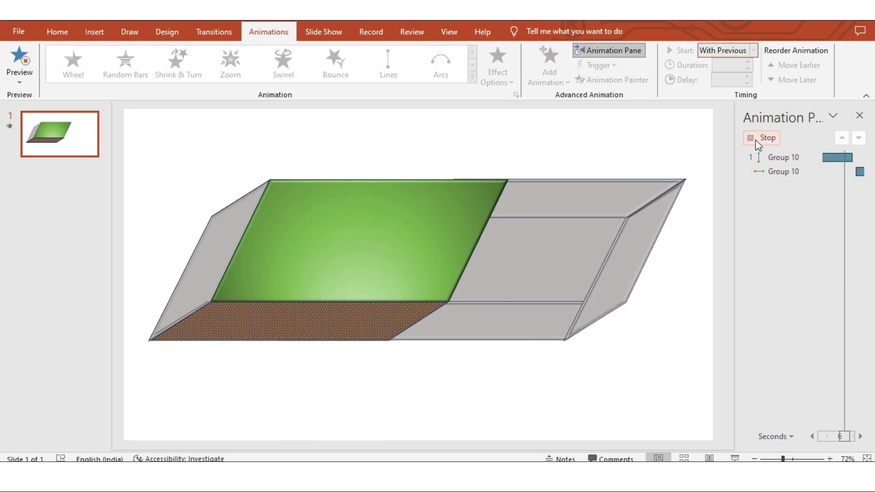